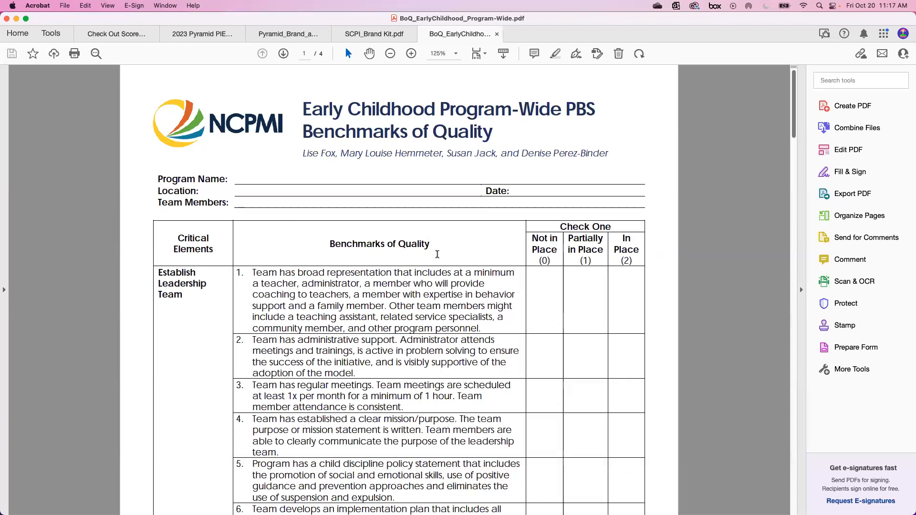
Switch from the Acrobat PDF to the data system home page in Chrome, showing 0 BOQ 2.0 forms.
scroll(437, 254, down, 3)
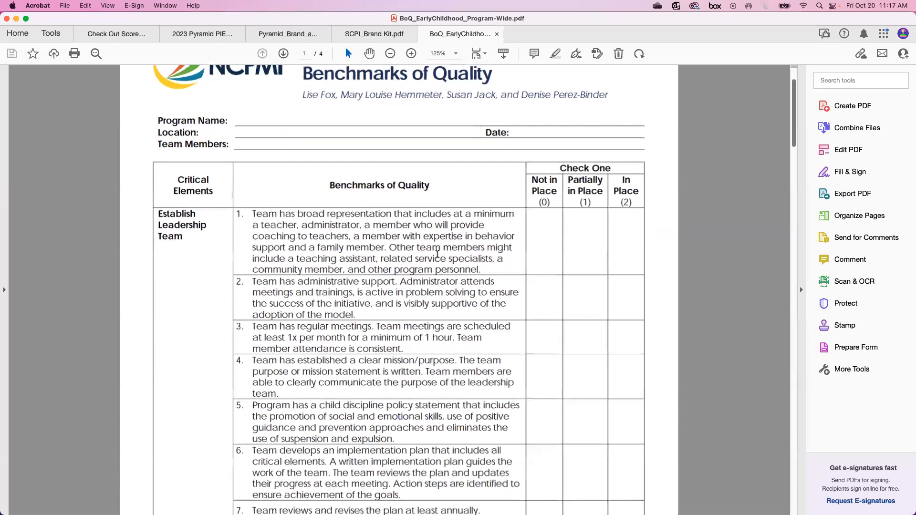
scroll(436, 253, down, 1)
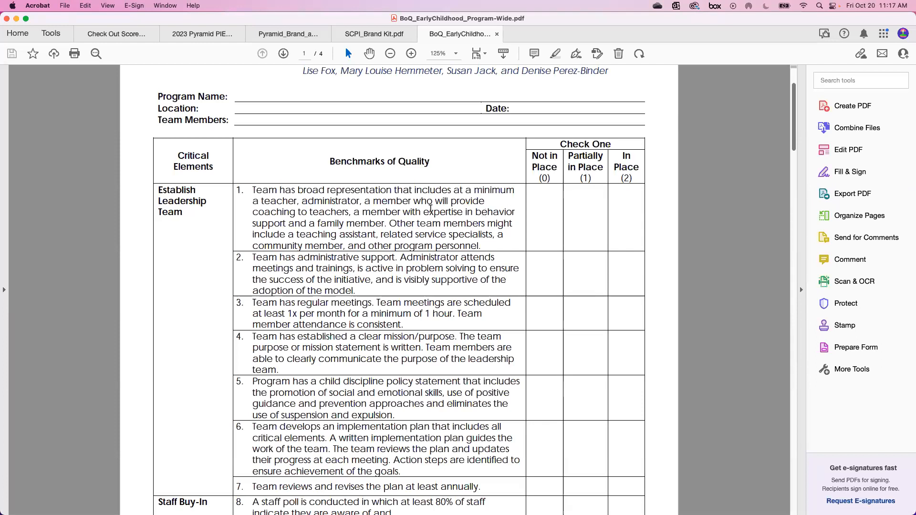
scroll(409, 204, down, 5)
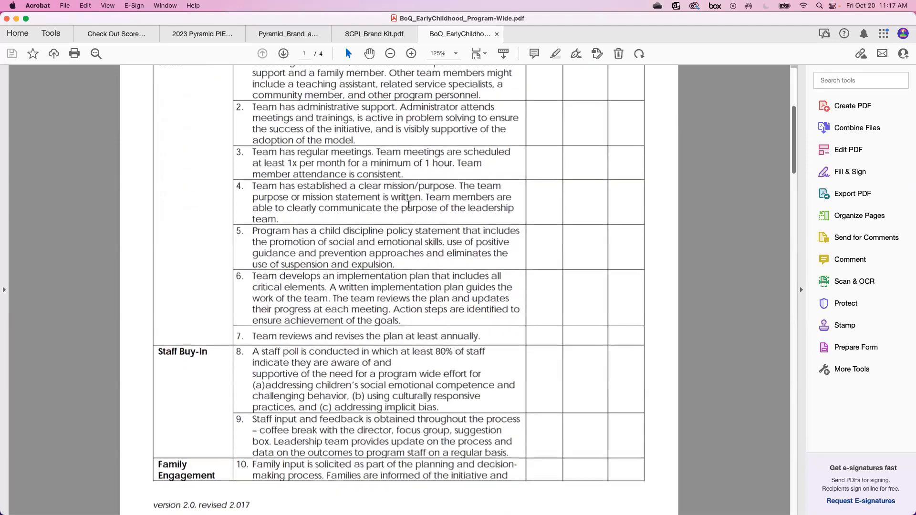
scroll(408, 204, down, 5)
scroll(409, 204, down, 5)
scroll(410, 209, up, 7)
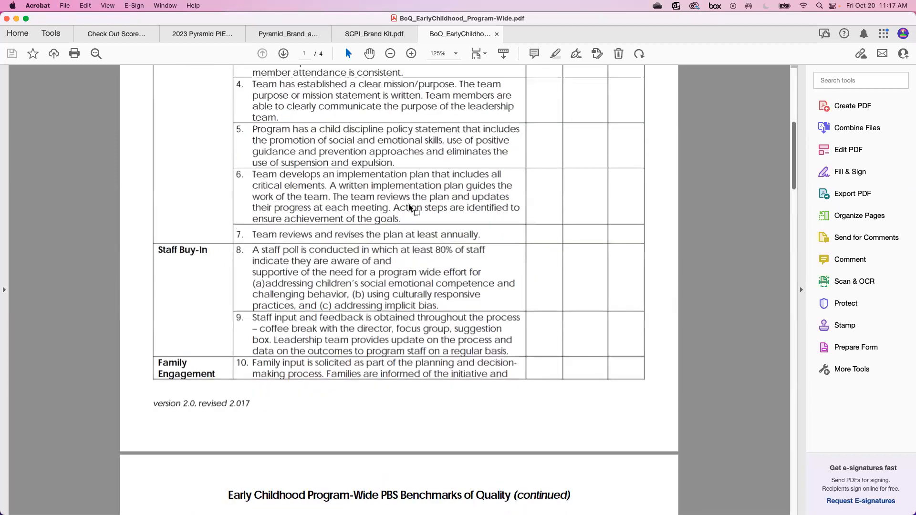
scroll(409, 209, up, 10)
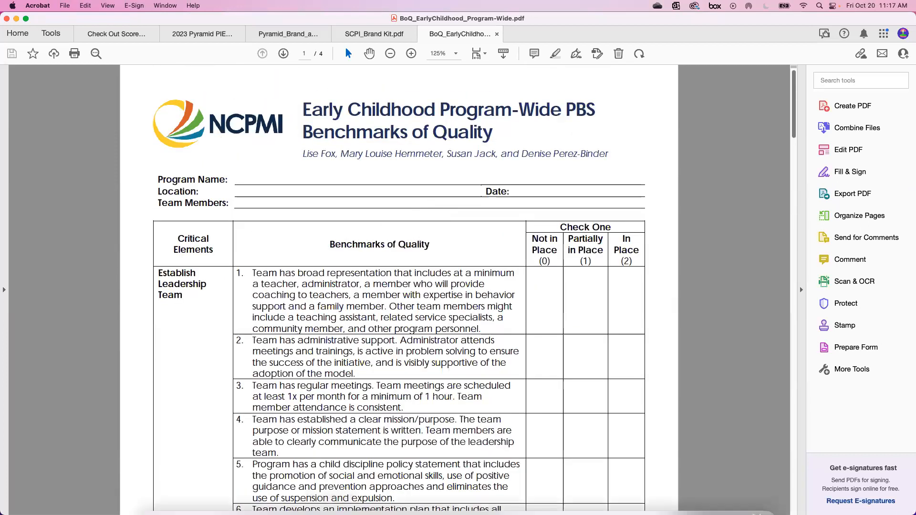
mouse_move(330, 506)
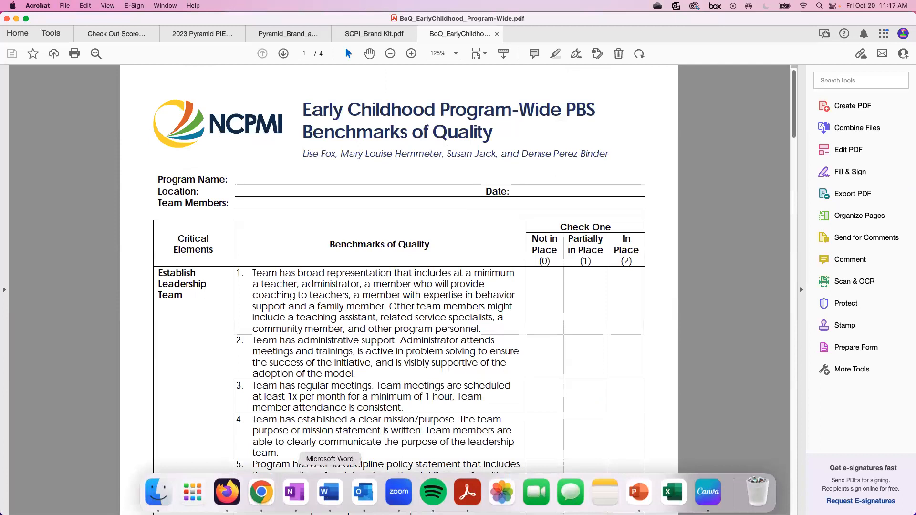
click(261, 498)
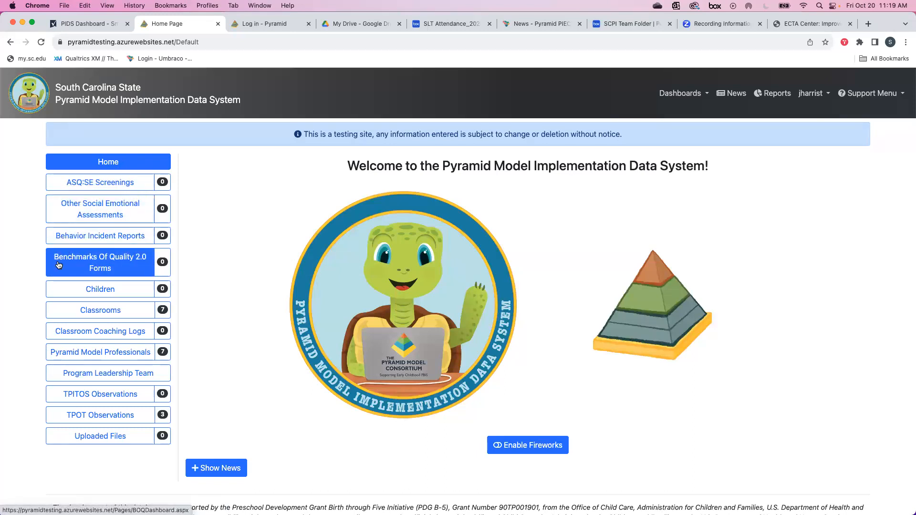
Go to the BOQ 2.0 Dashboard and start a new Benchmarks of Quality 2.0 form.
click(123, 266)
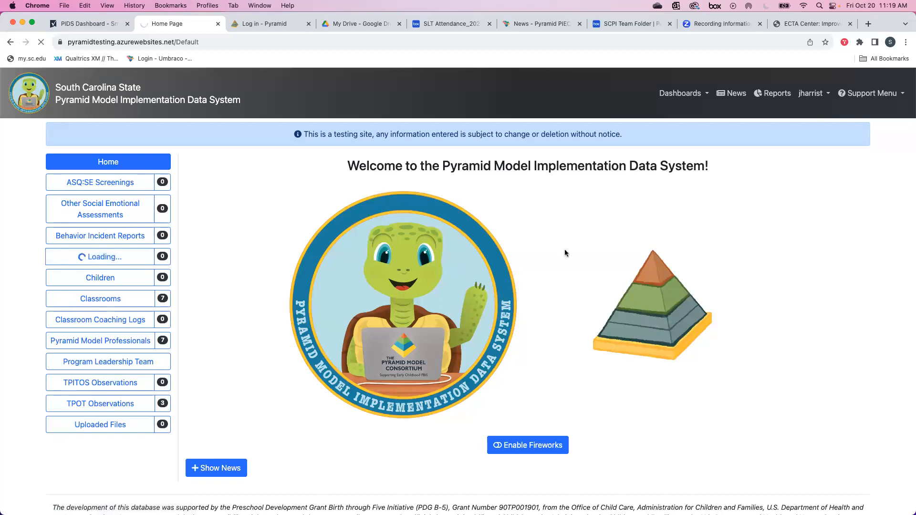
scroll(565, 238, down, 1)
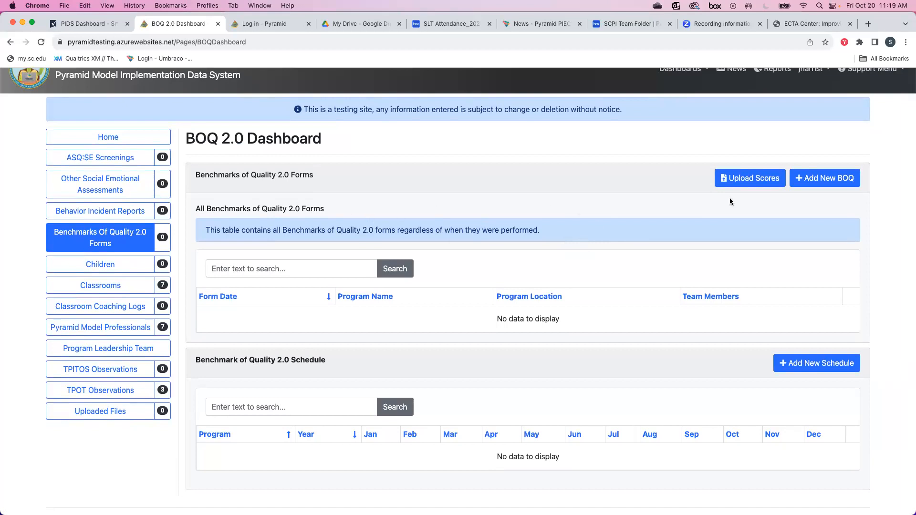
click(822, 183)
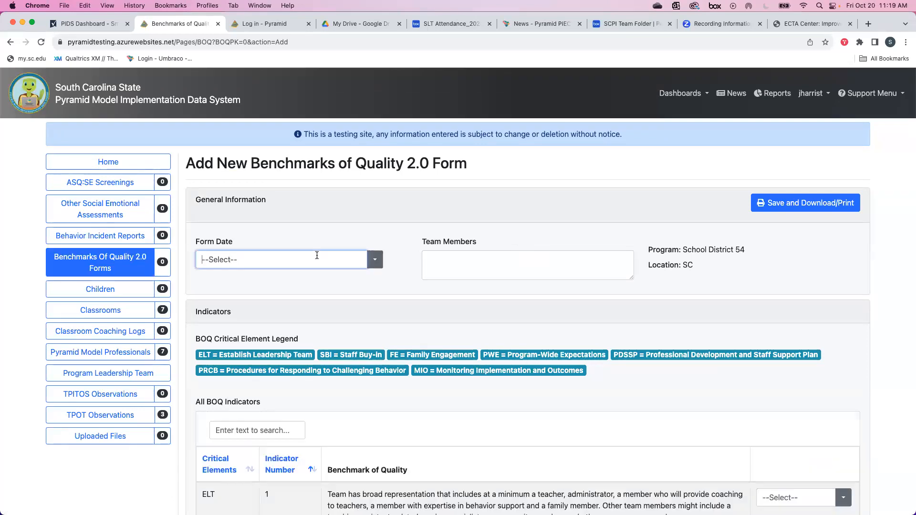
Set the Form Date to 10/19/2023 and enter the four team members' names.
click(374, 260)
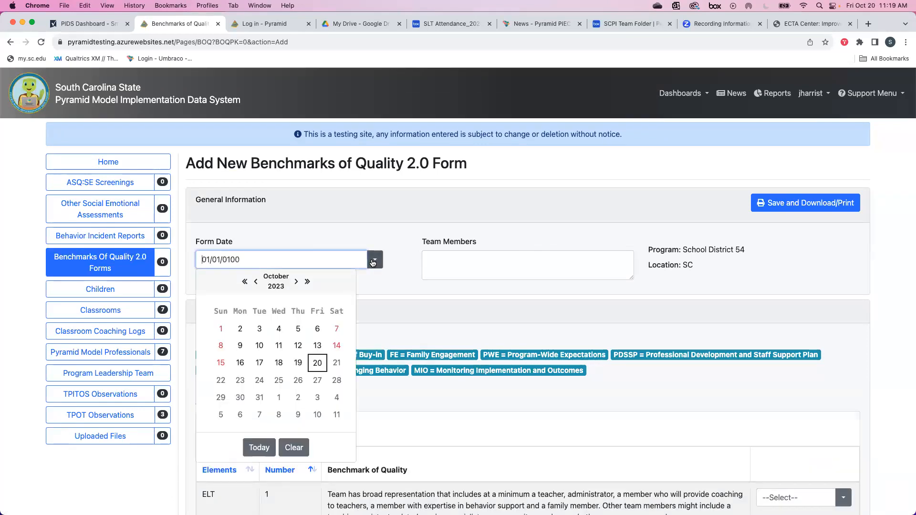
click(298, 362)
click(459, 265)
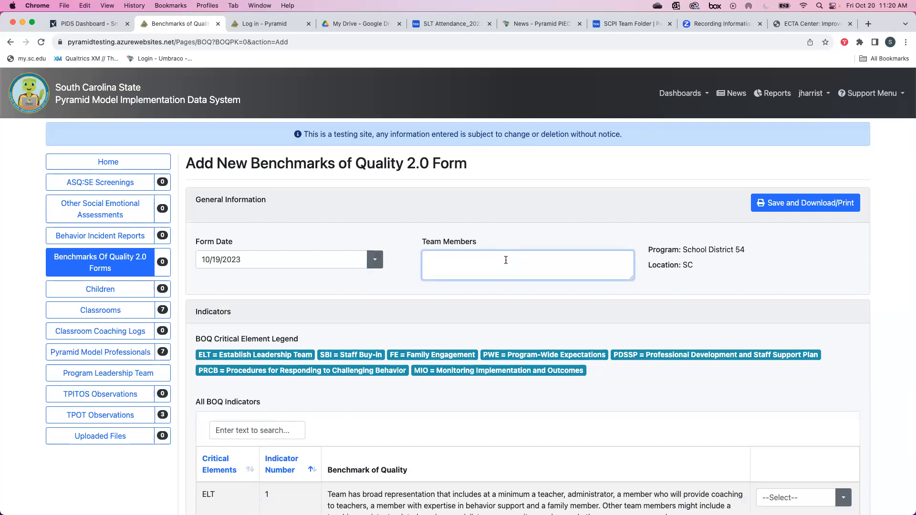
text(Ron wea)
key(BackSpace)
key(BackSpace)
key(BackSpace)
text(Weasley, RacheL Greene, Minnie Mou)
key(BackSpace)
key(BackSpace)
key(BackSpace)
key(BackSpace)
text(Mouse )
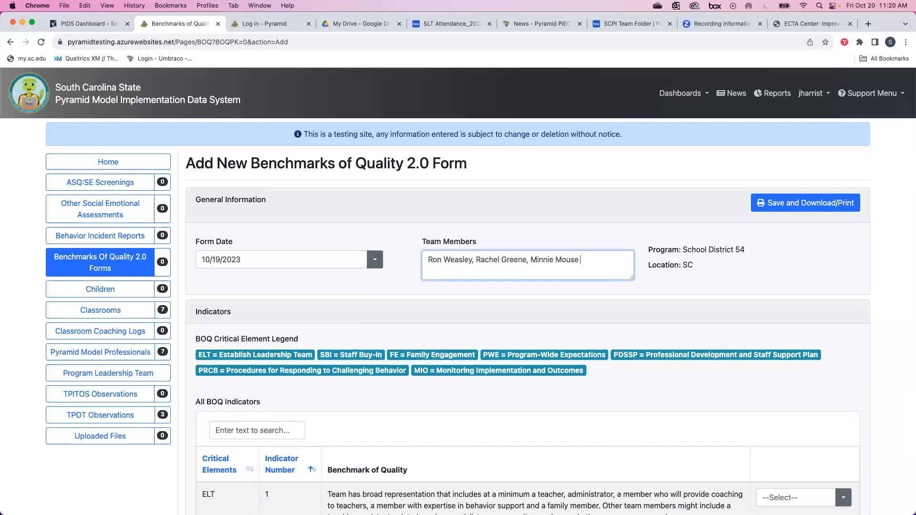
text( Joe Mike)
scroll(458, 291, down, 1)
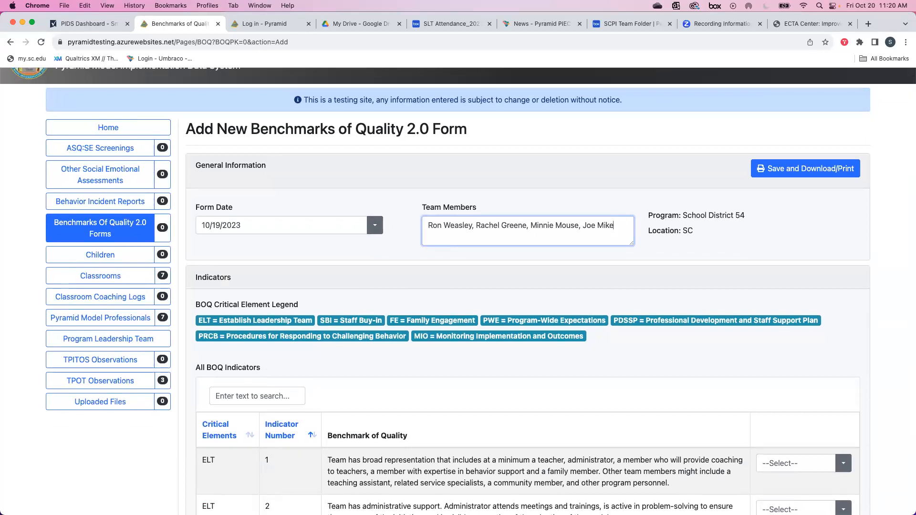
scroll(458, 291, down, 1)
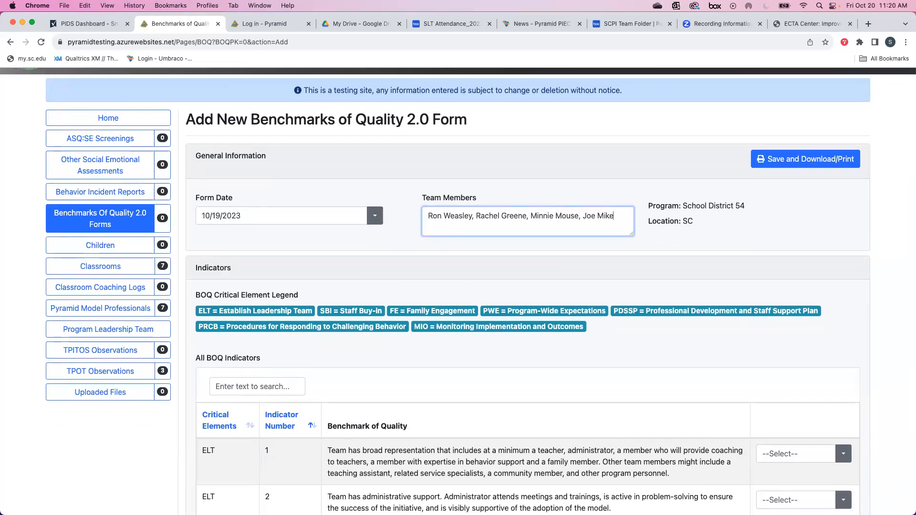
scroll(487, 265, down, 1)
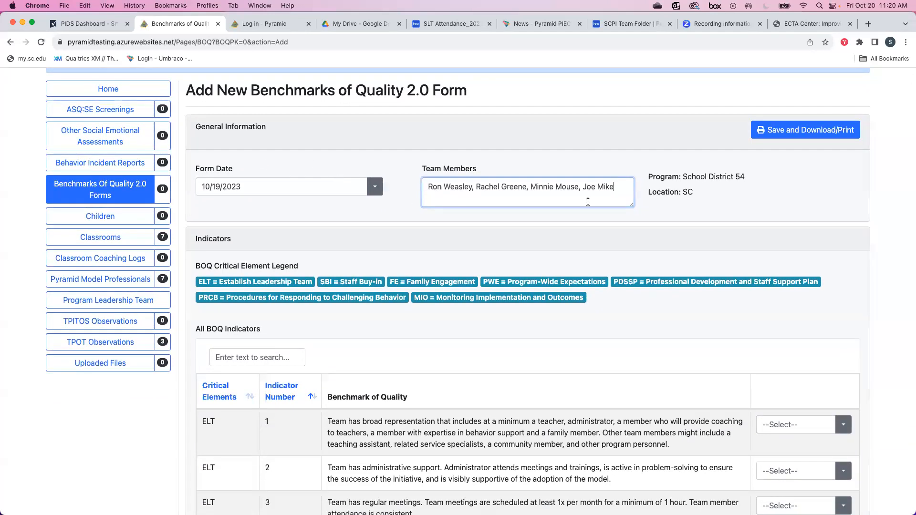
scroll(635, 190, down, 5)
Rate indicators 1 through 4 as In Place.
scroll(634, 191, down, 4)
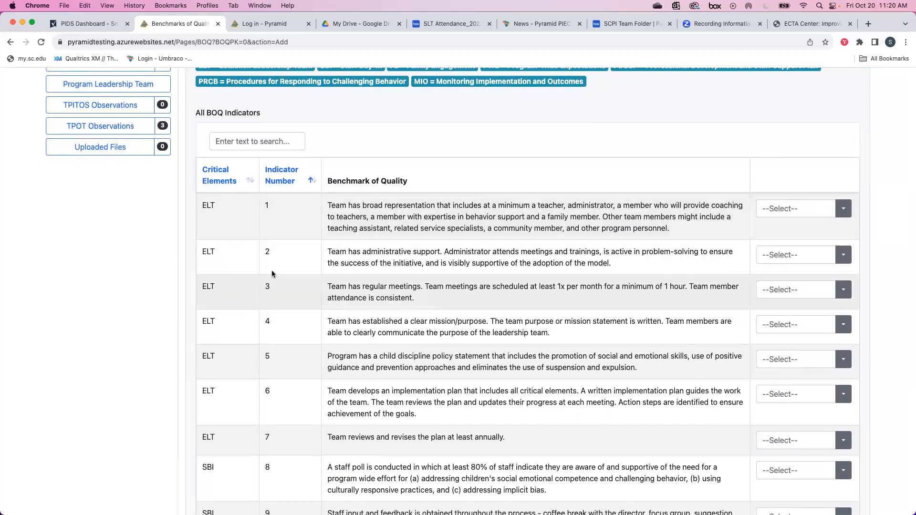
scroll(274, 302, down, 1)
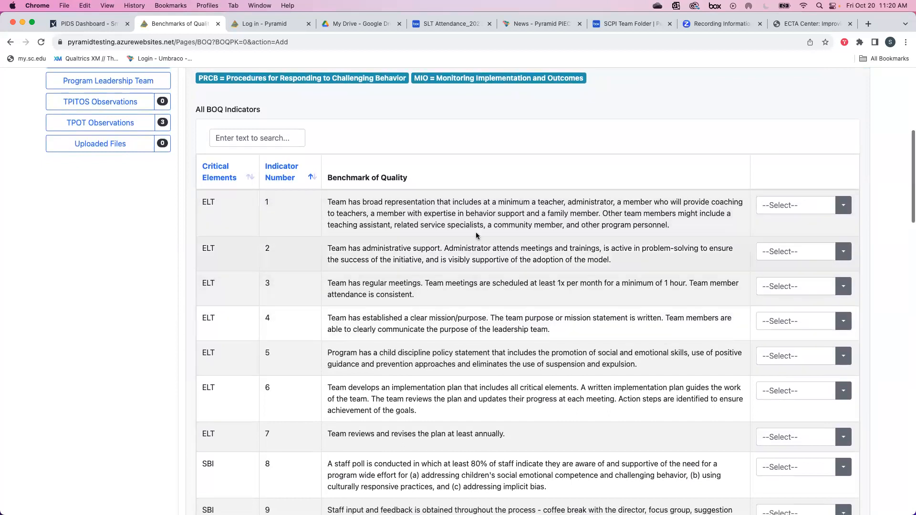
click(842, 206)
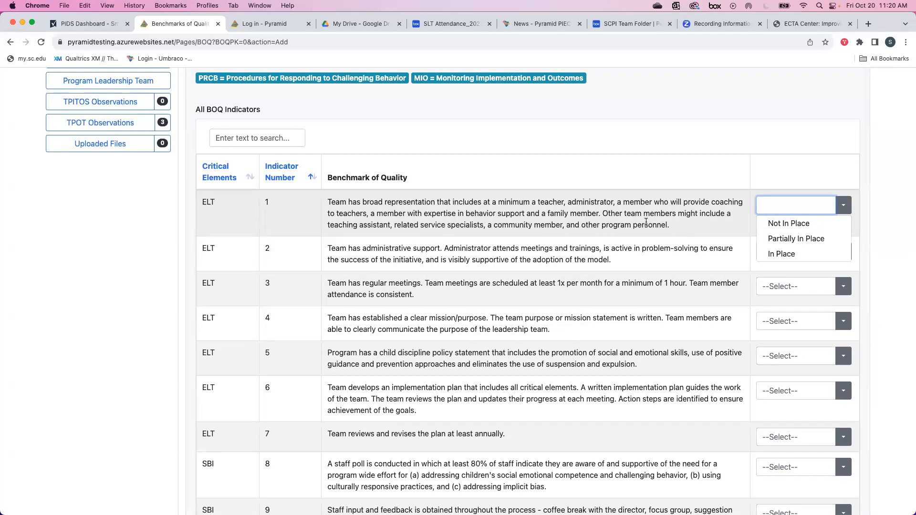
click(675, 227)
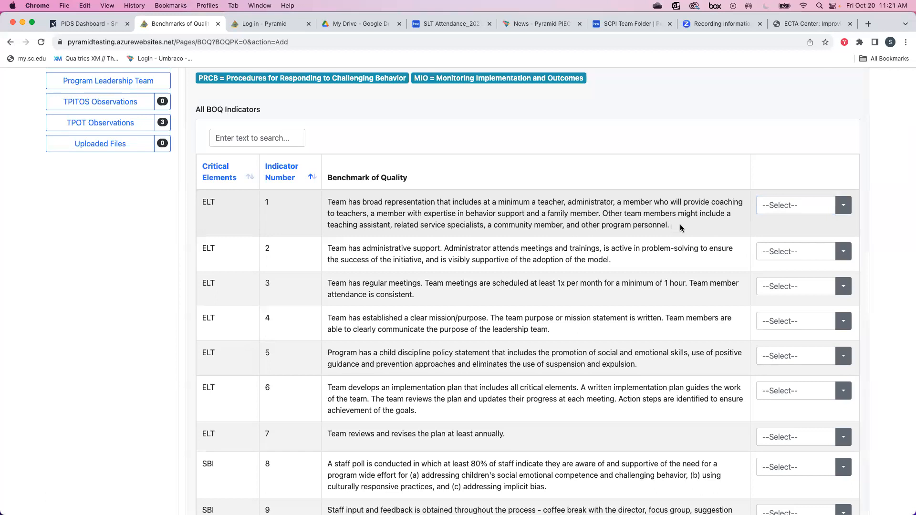
scroll(711, 213, down, 2)
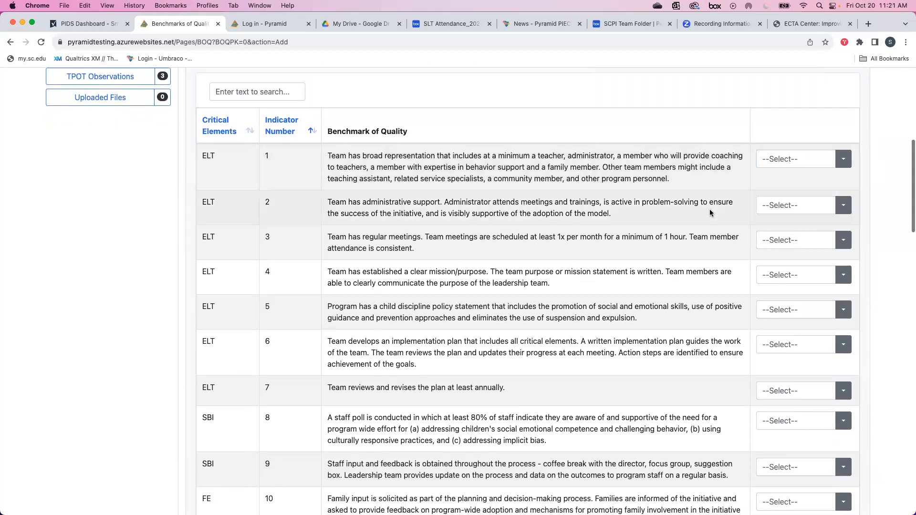
click(844, 158)
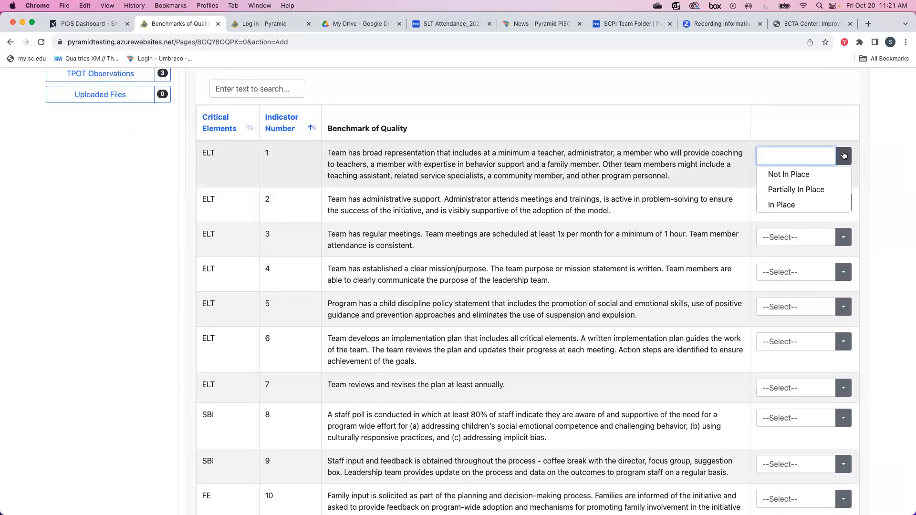
click(793, 205)
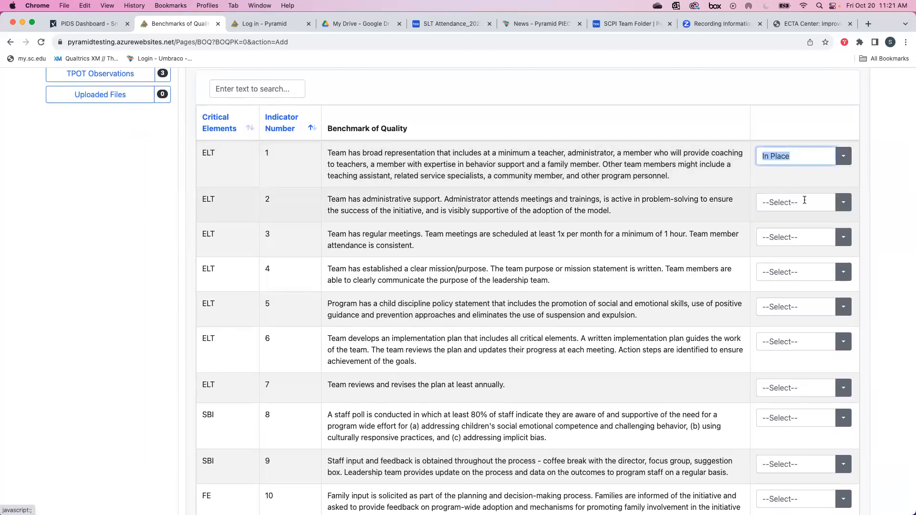
click(804, 202)
click(796, 251)
click(792, 237)
click(784, 287)
scroll(787, 285, down, 1)
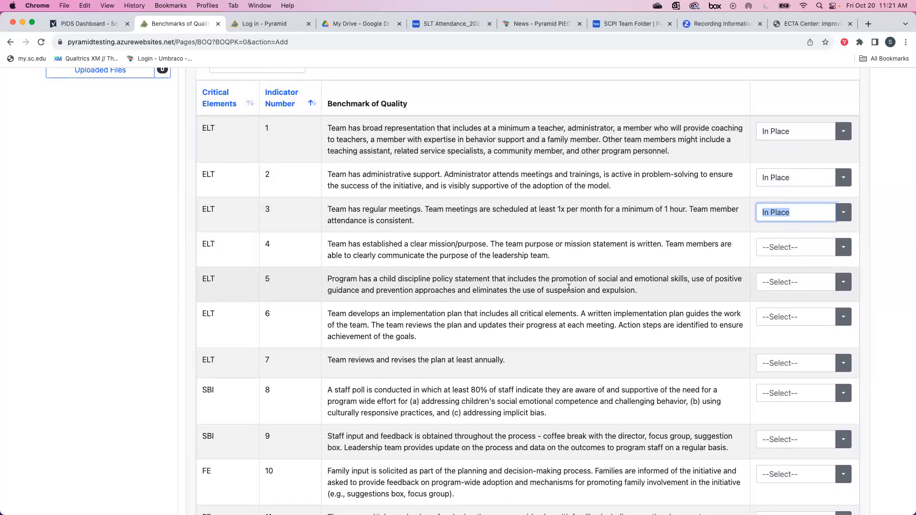
click(800, 248)
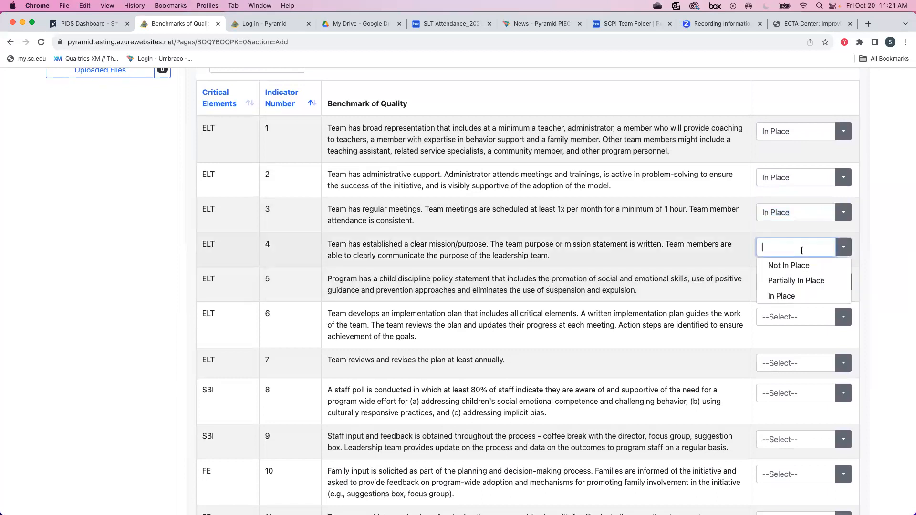
click(781, 296)
Rate indicators 5 and 6 Partially In Place and indicator 7 Not In Place.
click(780, 282)
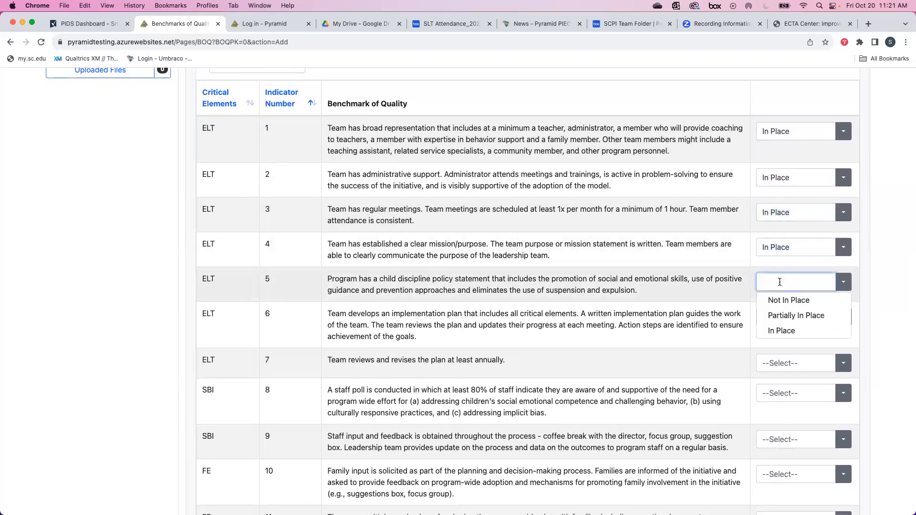
click(779, 315)
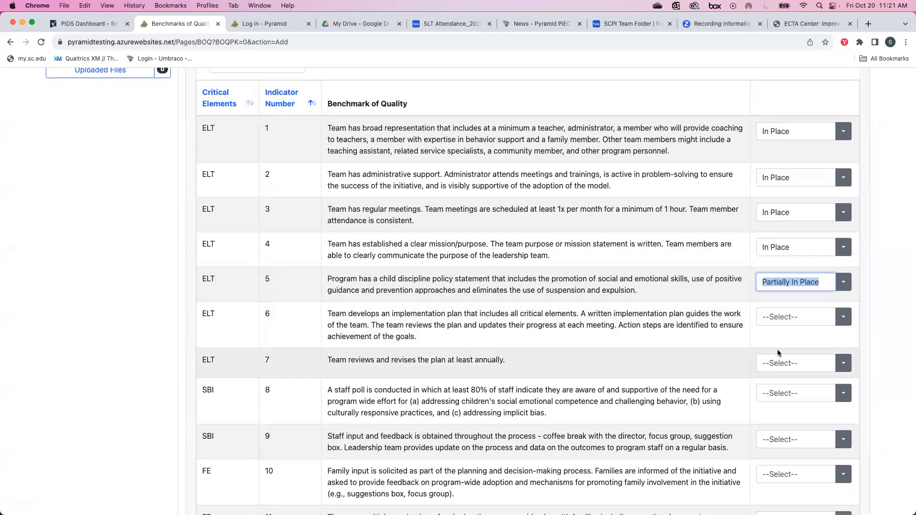
click(781, 316)
click(782, 347)
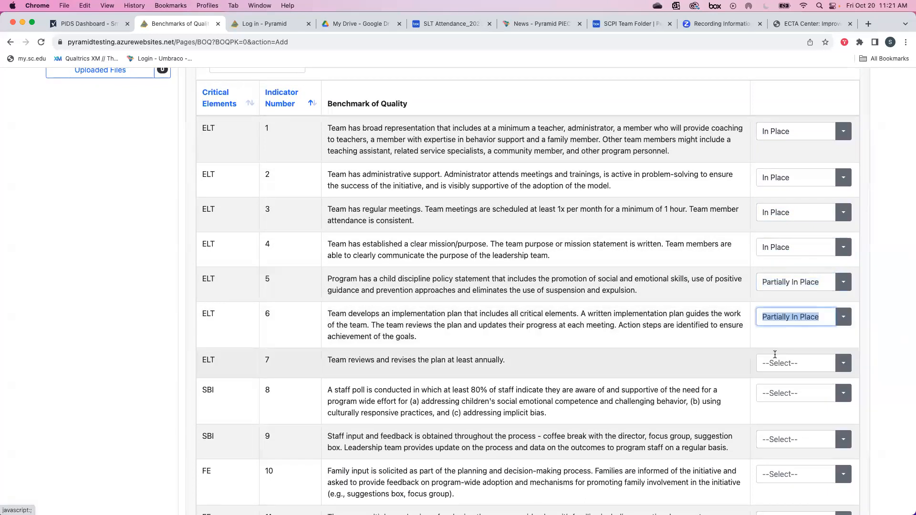
scroll(777, 353, down, 1)
click(780, 334)
click(780, 349)
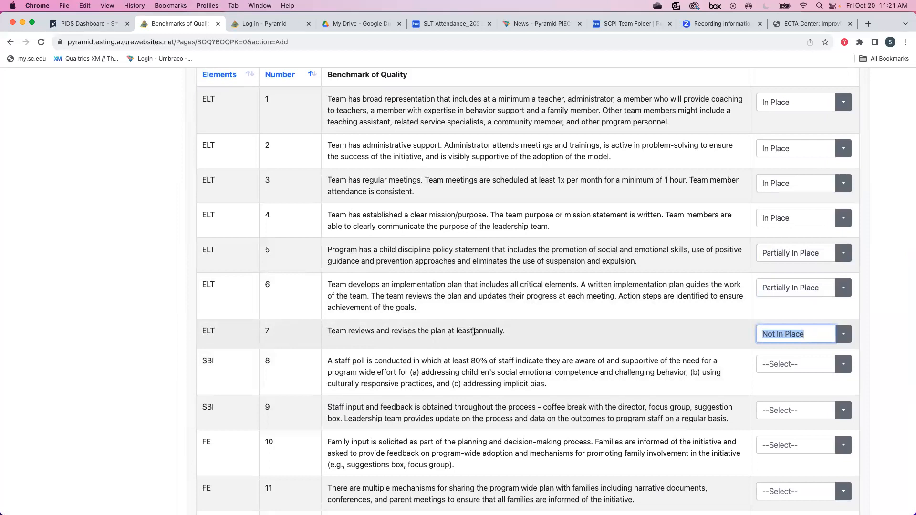
drag(475, 331, 513, 333)
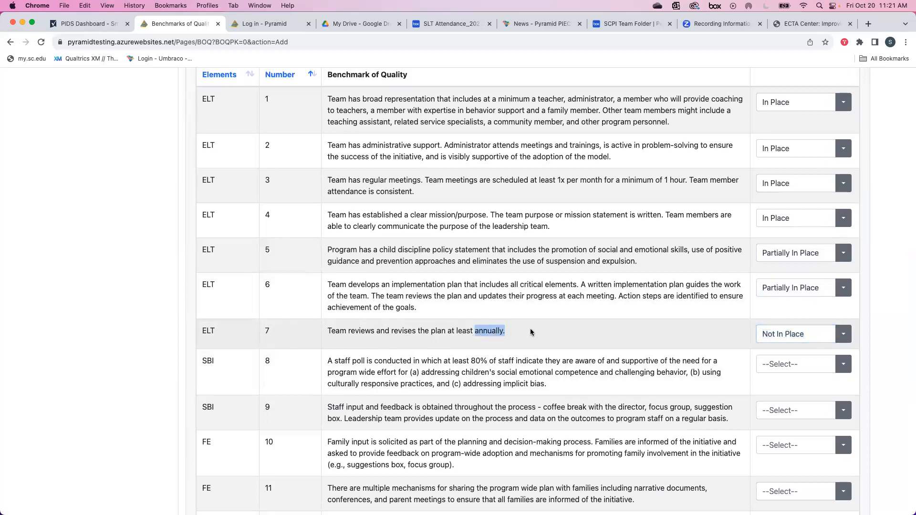
click(531, 329)
Rate indicators 8–9 In Place and 10–11 Partially In Place.
scroll(567, 325, down, 1)
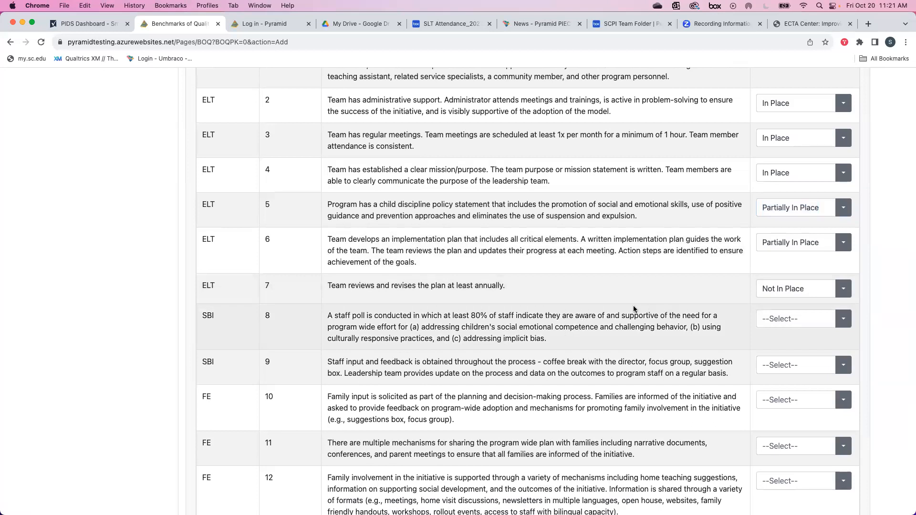
scroll(634, 308, down, 3)
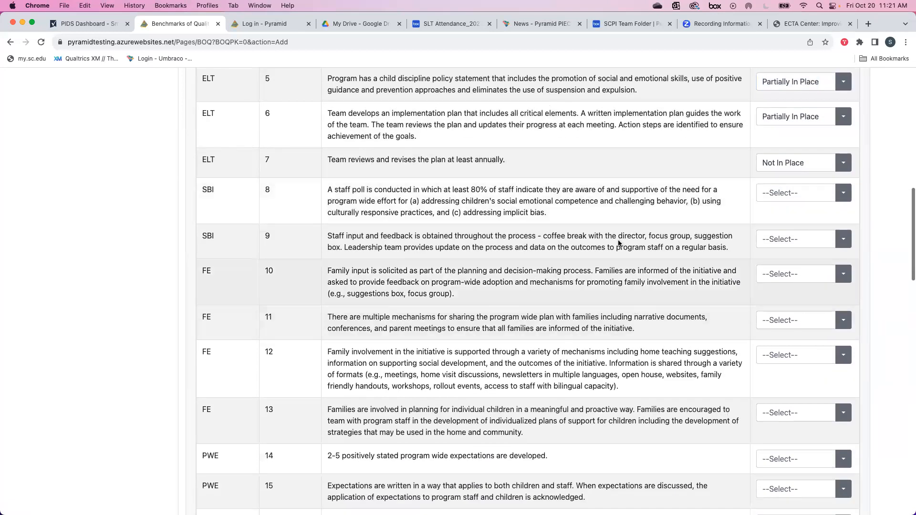
click(793, 193)
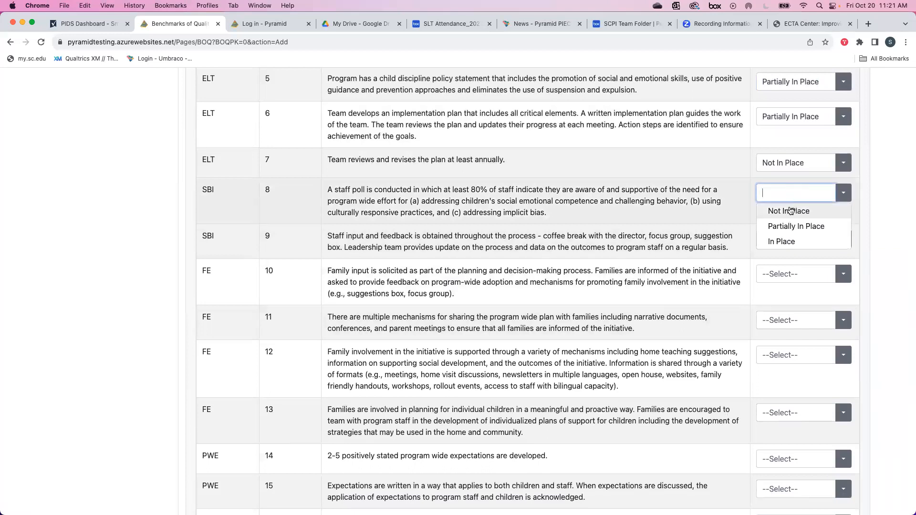
click(779, 241)
click(776, 239)
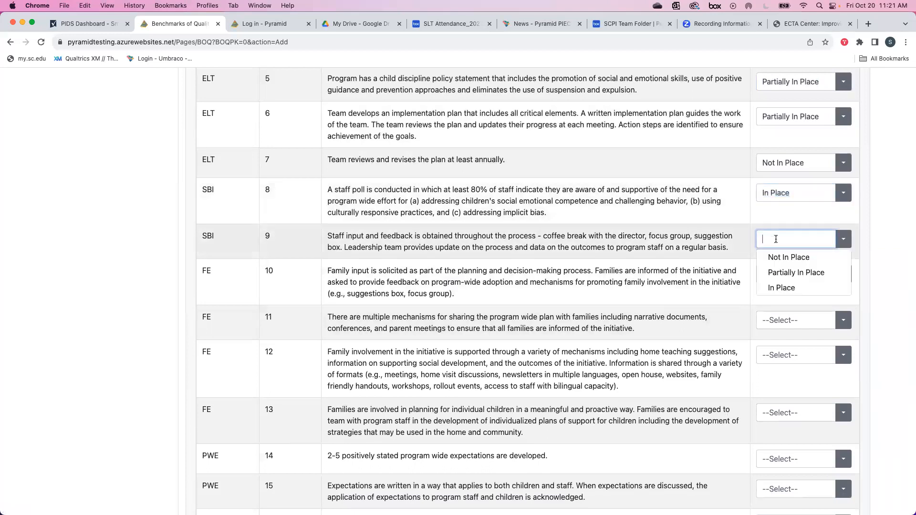
click(775, 287)
click(777, 245)
click(783, 288)
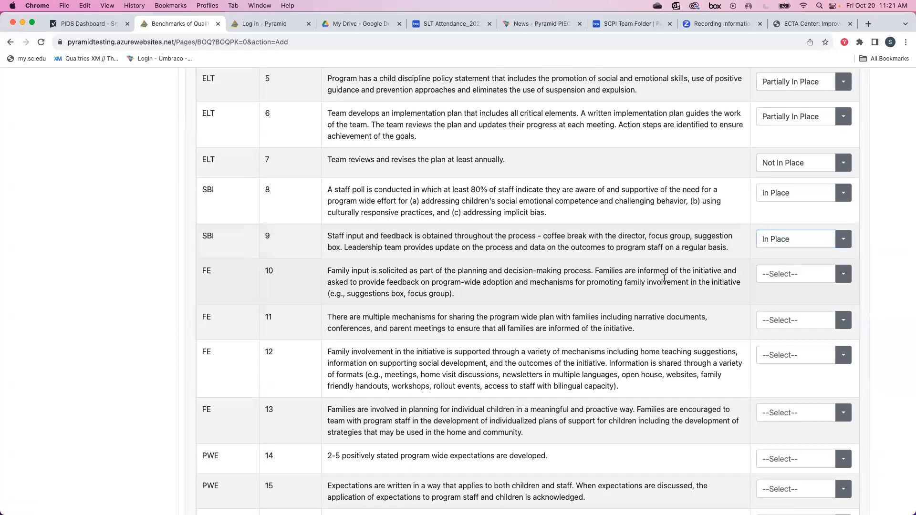
click(805, 273)
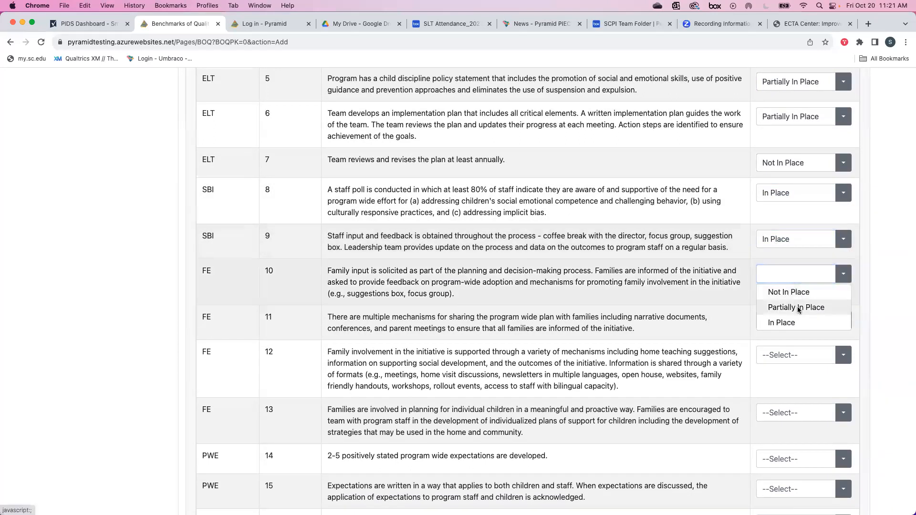
click(798, 306)
click(793, 323)
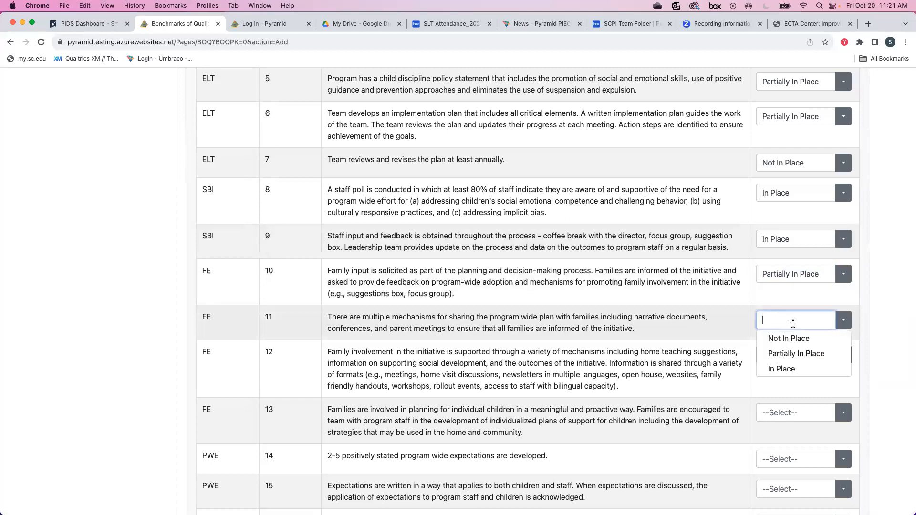
click(786, 353)
Rate indicators 12–13 Not In Place and 14–15 In Place.
scroll(729, 338, down, 8)
scroll(729, 337, up, 6)
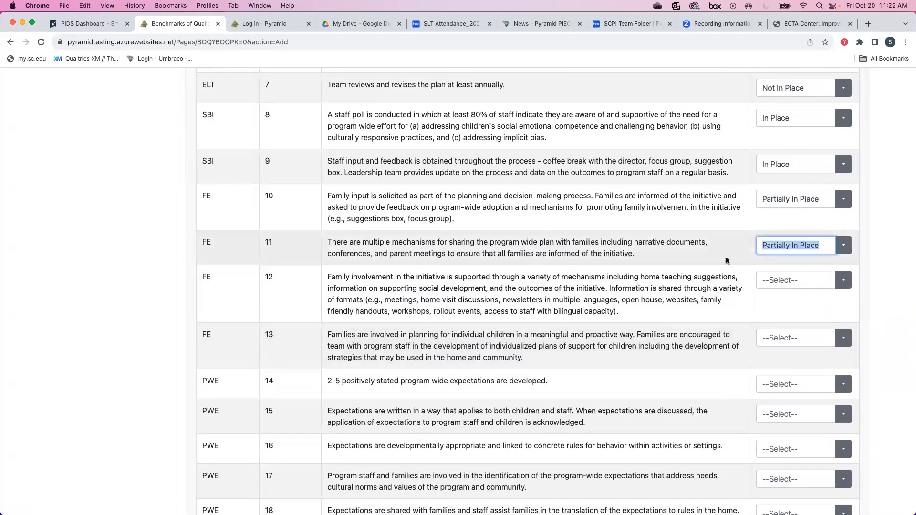
click(782, 280)
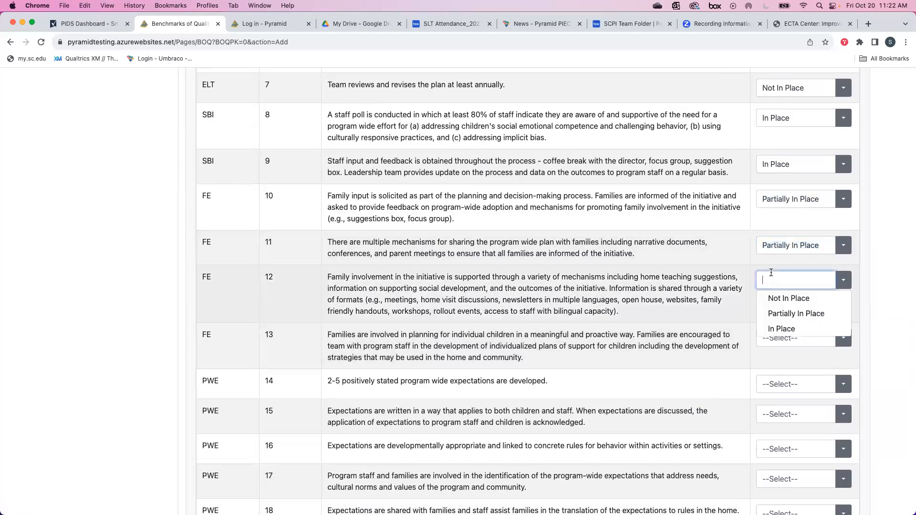
click(790, 303)
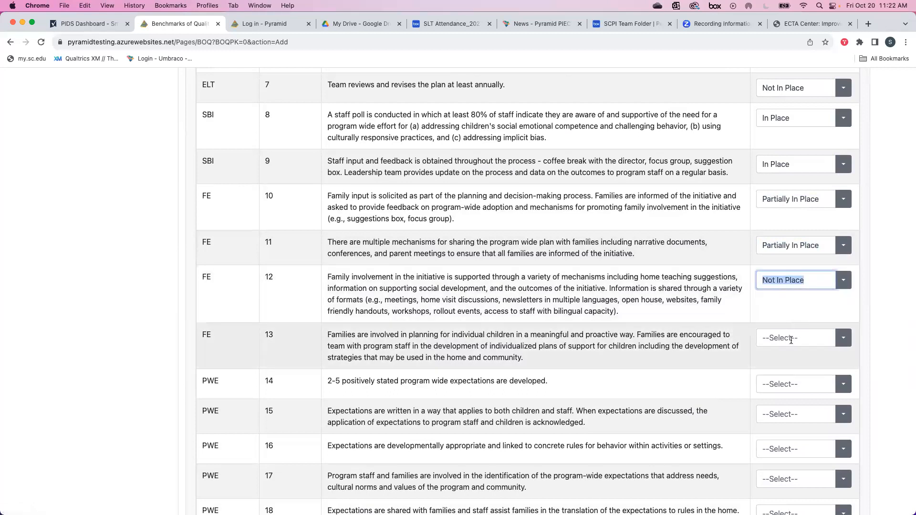
click(791, 338)
click(786, 355)
click(779, 380)
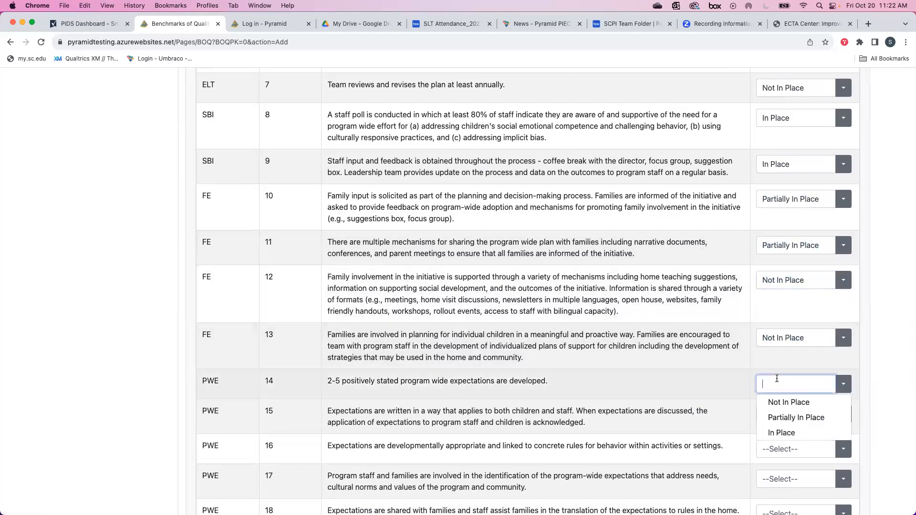
click(779, 432)
click(779, 432)
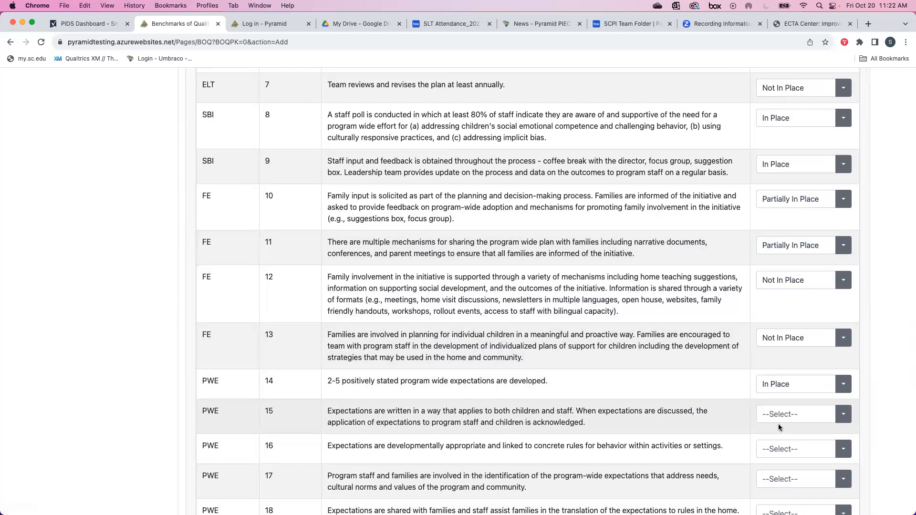
click(780, 420)
click(779, 462)
Rate indicators 16–17 Partially In Place, 18 Not In Place, and 19–20 Partially In Place.
scroll(720, 428, down, 3)
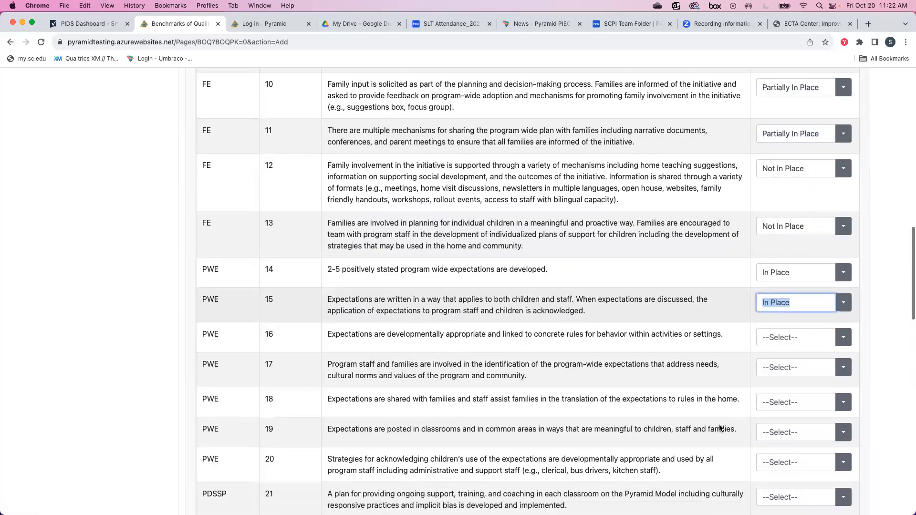
click(794, 329)
click(792, 358)
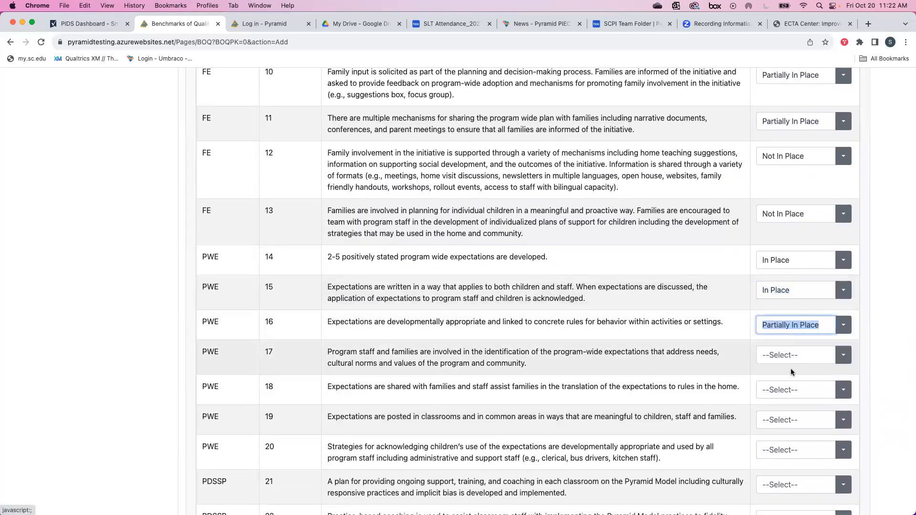
click(792, 356)
click(786, 389)
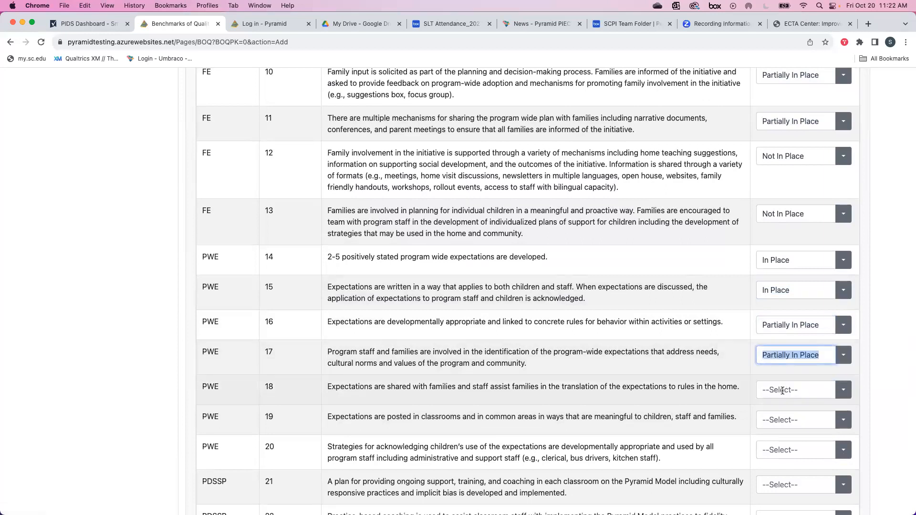
click(783, 391)
click(781, 403)
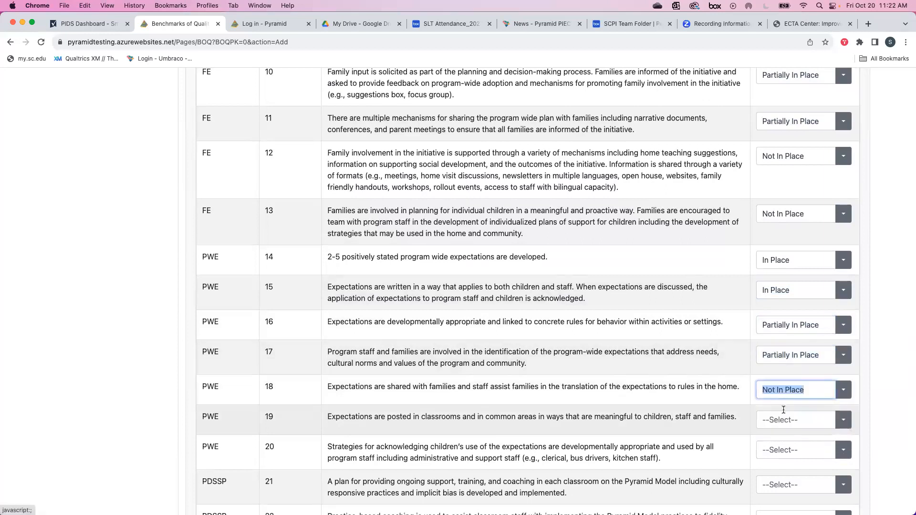
scroll(784, 410, down, 2)
click(780, 389)
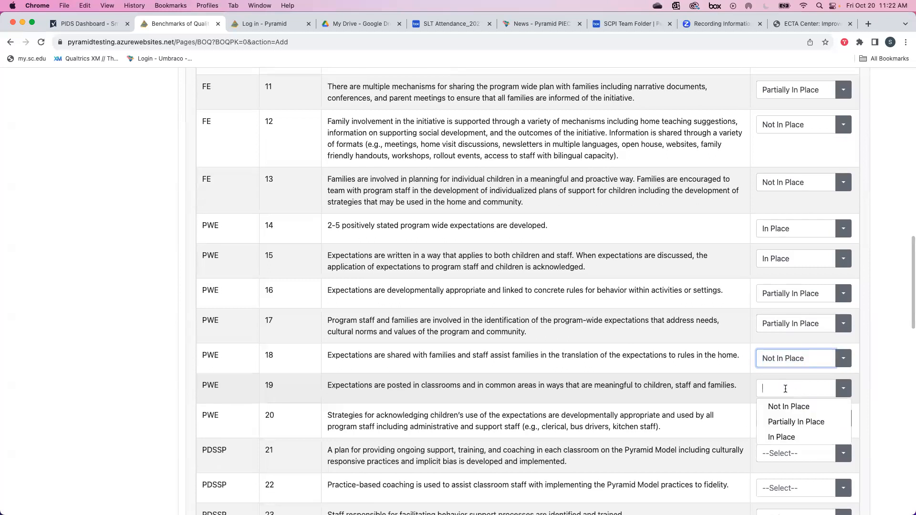
click(778, 424)
scroll(778, 420, down, 5)
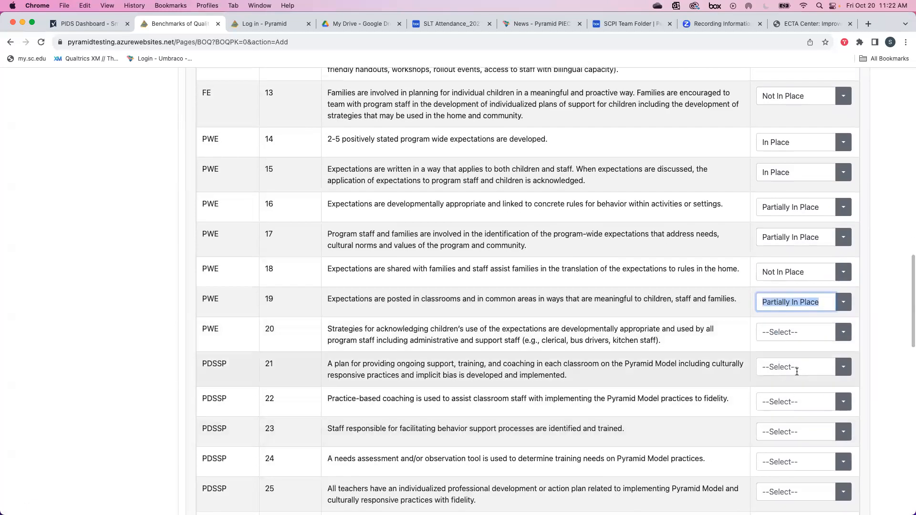
scroll(795, 365, up, 1)
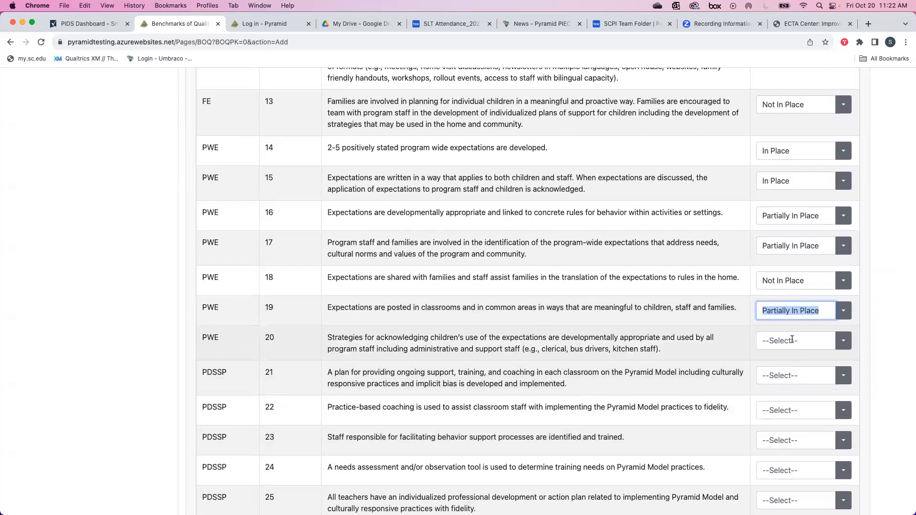
click(792, 339)
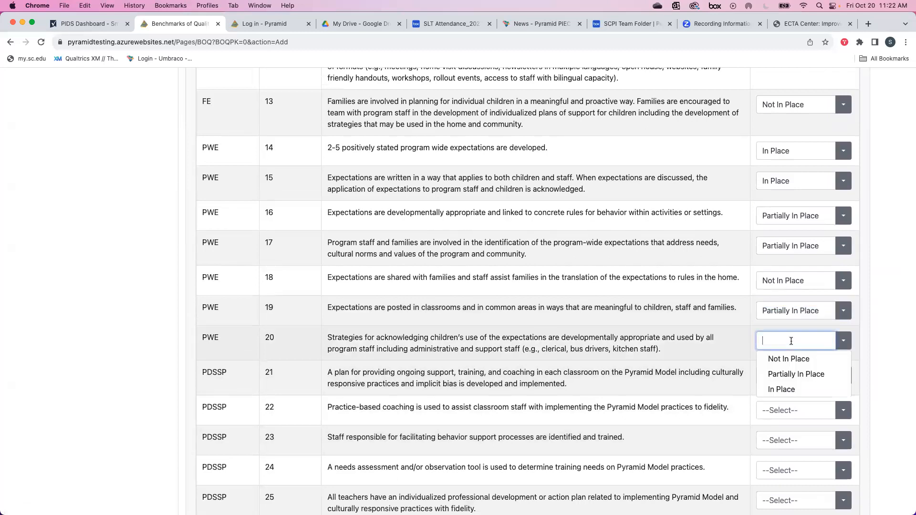
click(788, 374)
click(789, 377)
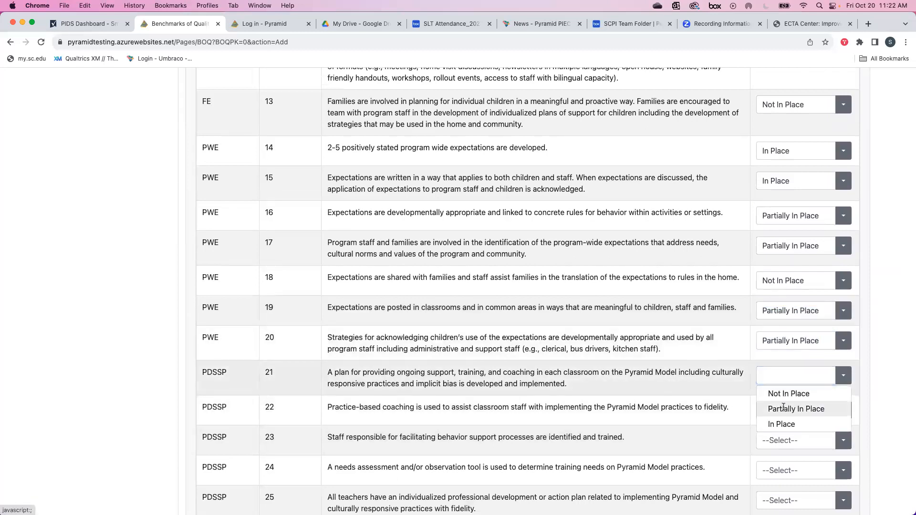
Rate indicator 21 Partially, 22 Not, 23 Partially, and 24 In Place.
click(783, 411)
click(783, 411)
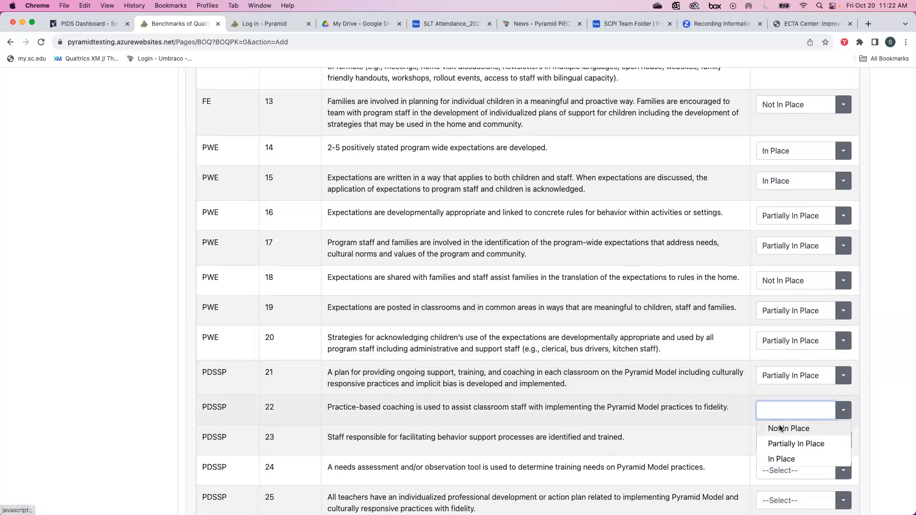
click(780, 424)
scroll(780, 425, down, 3)
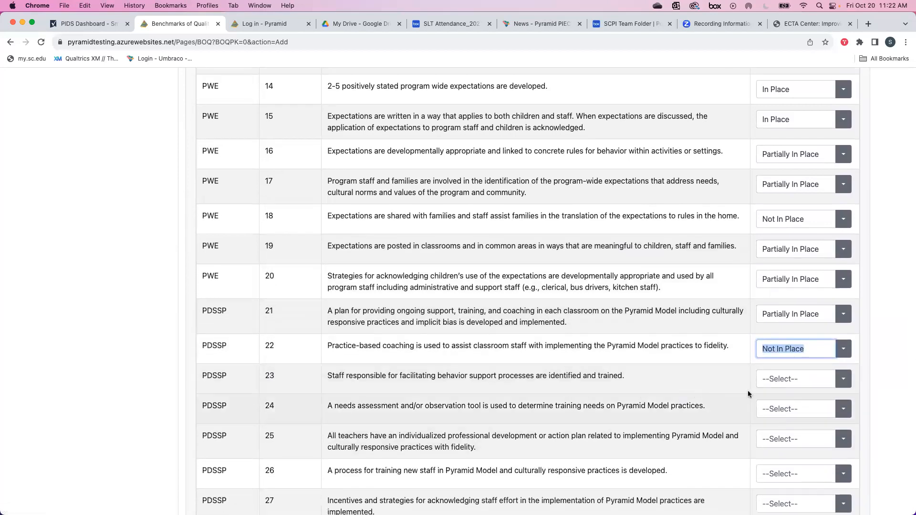
click(777, 379)
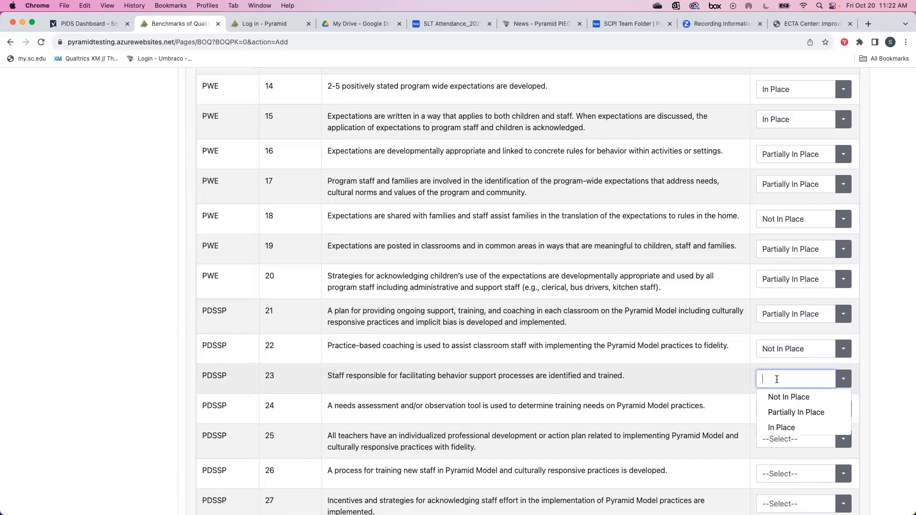
click(779, 413)
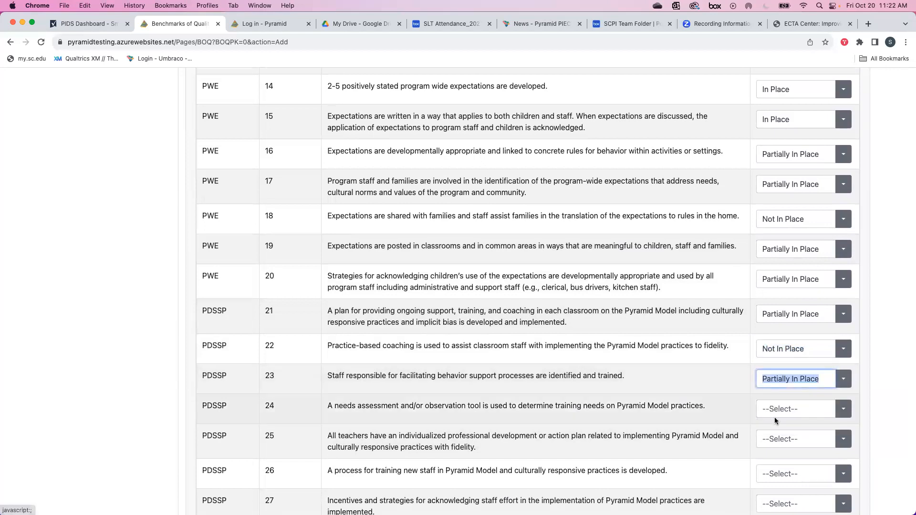
scroll(775, 420, down, 1)
click(783, 406)
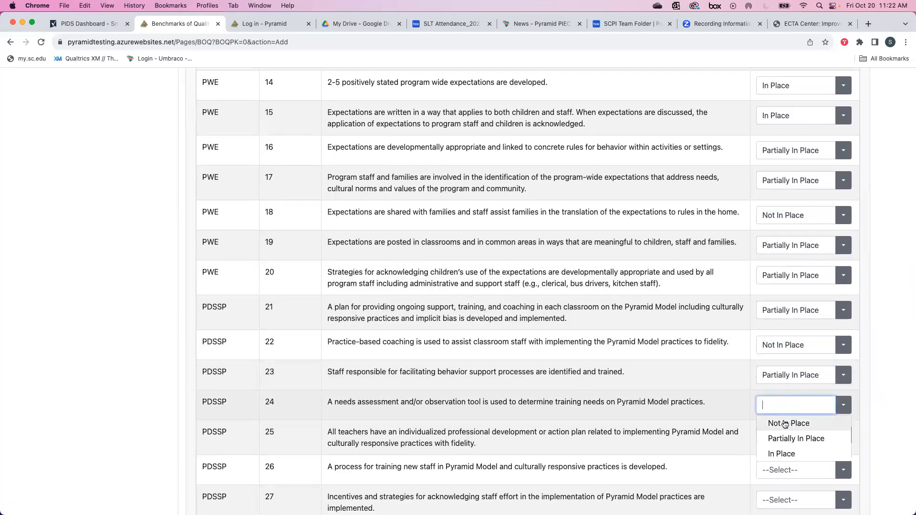
click(786, 456)
Rate indicators 25 and 26 Partially In Place and 27 Not In Place.
scroll(768, 424, down, 5)
click(803, 314)
click(796, 350)
click(796, 352)
click(796, 370)
click(795, 353)
click(796, 385)
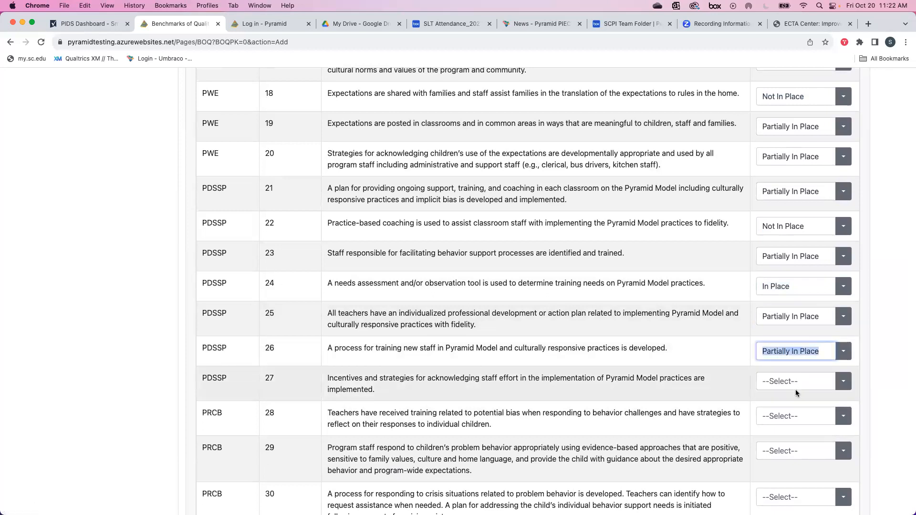
click(795, 390)
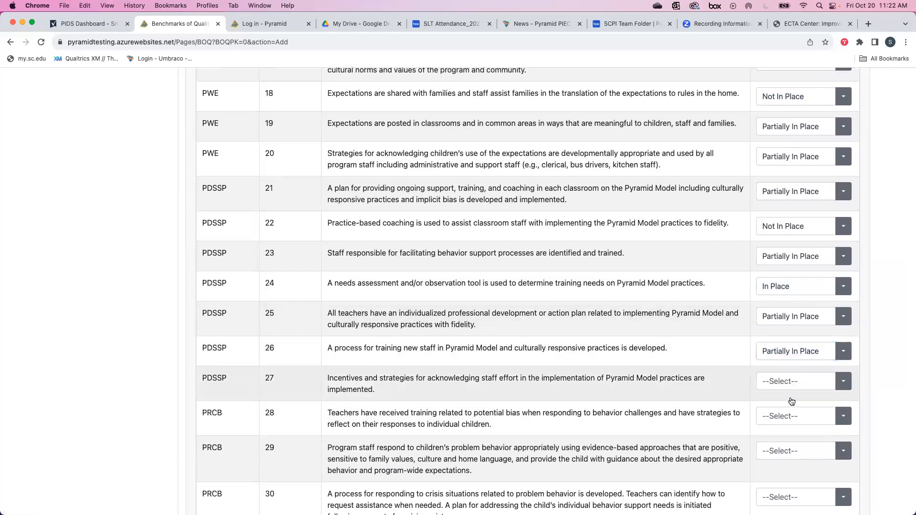
click(795, 403)
click(796, 416)
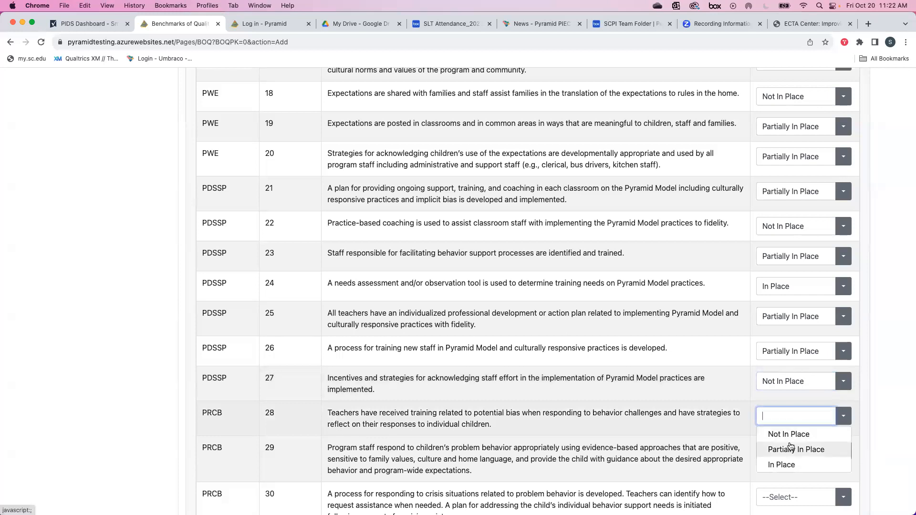
Rate indicators 28–29 Not, 30–31 Partially, 32 Not, and 33 Partially In Place.
click(789, 434)
scroll(792, 429, down, 2)
click(794, 409)
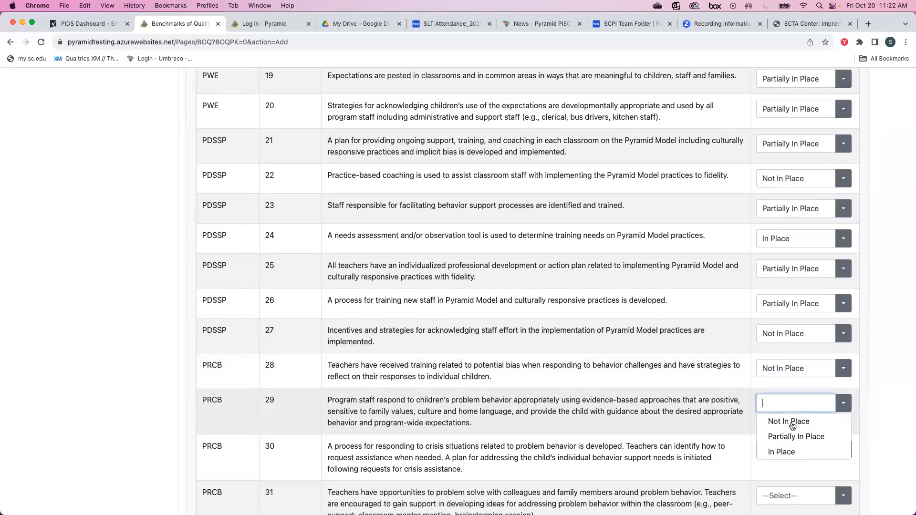
click(789, 421)
click(795, 450)
click(792, 481)
scroll(787, 462, down, 4)
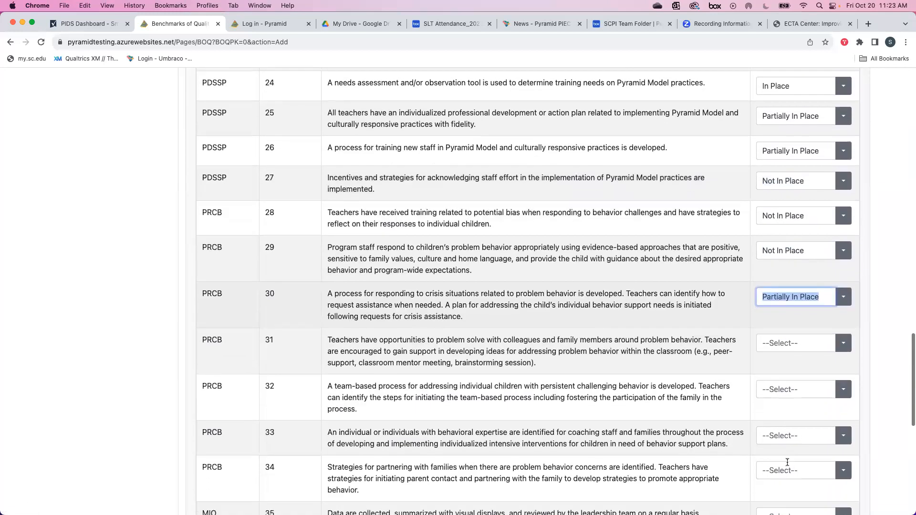
click(784, 333)
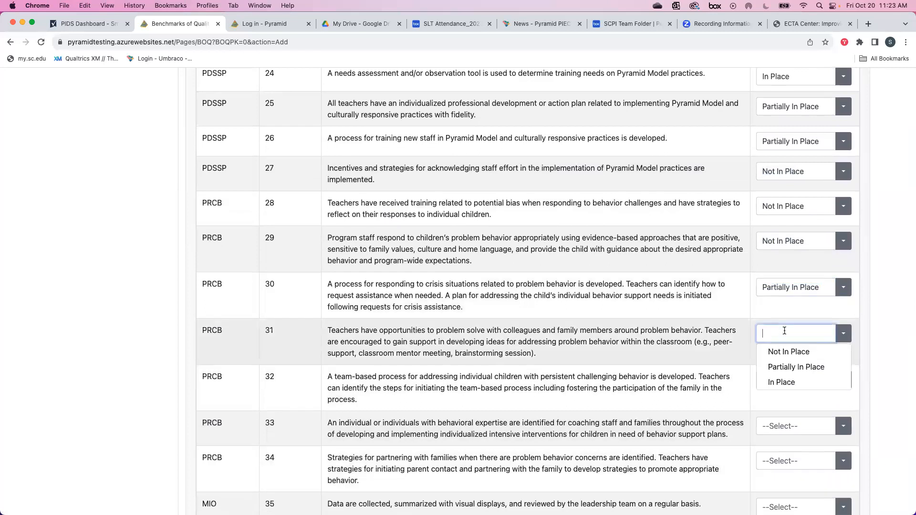
click(784, 369)
click(788, 380)
click(789, 396)
click(786, 424)
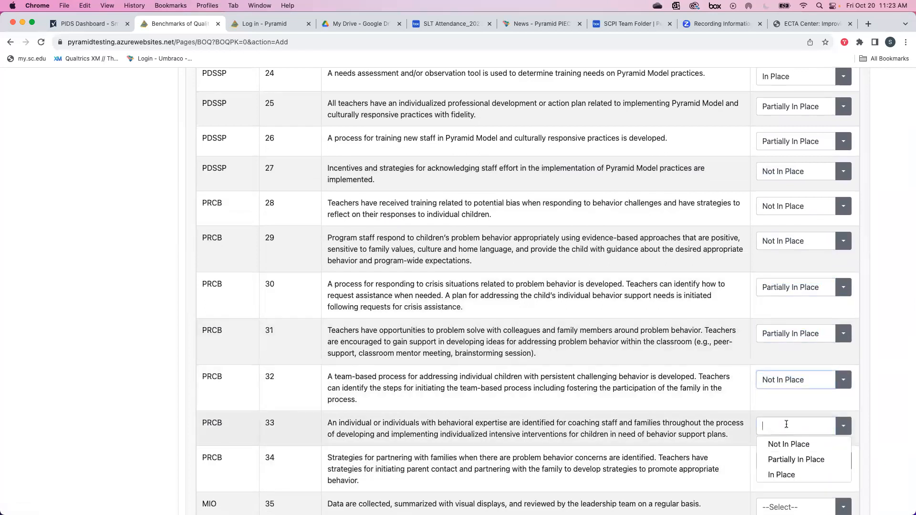
click(794, 459)
Rate indicator 34 Partially In Place and indicators 35–37 Not In Place.
scroll(794, 459, down, 2)
click(805, 363)
click(804, 400)
click(802, 413)
click(797, 432)
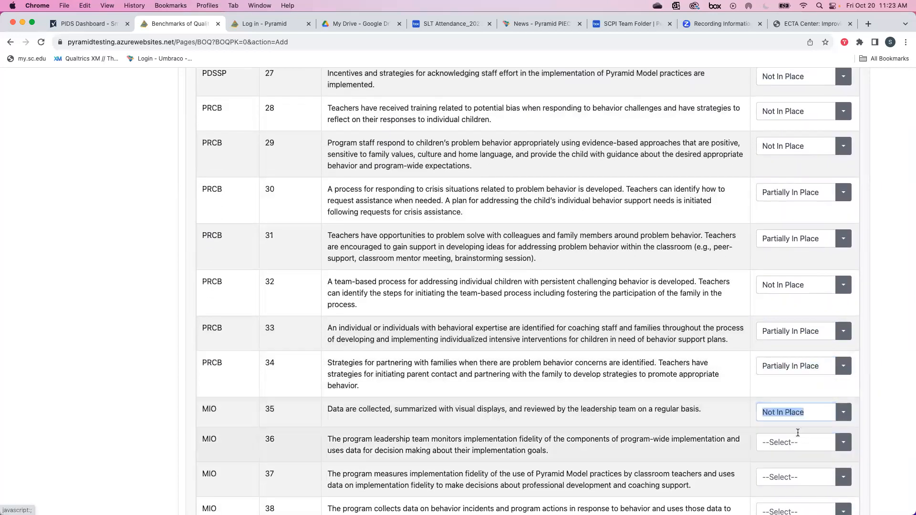
scroll(794, 447, down, 1)
click(802, 410)
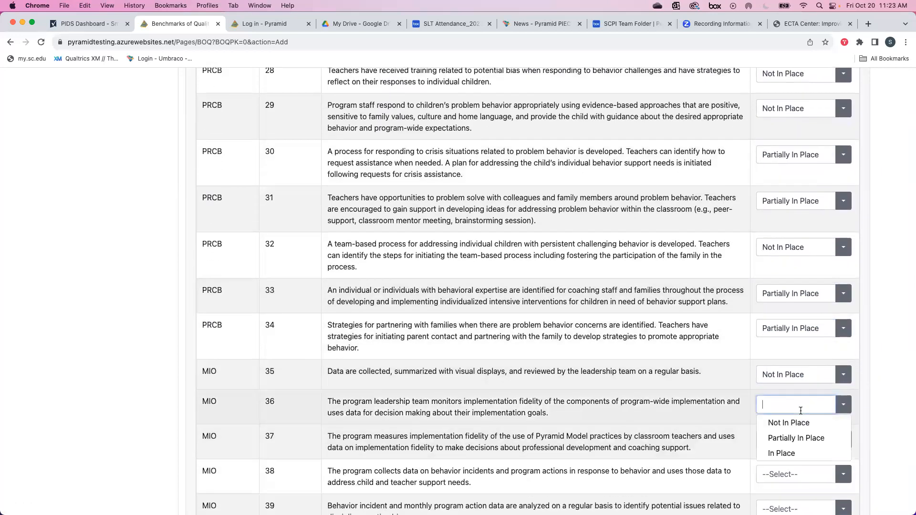
click(789, 423)
click(793, 439)
click(790, 457)
Rate indicators 38–41 Not In Place, bringing Total In Place to 9 (22%).
scroll(789, 457, down, 2)
click(793, 405)
click(784, 425)
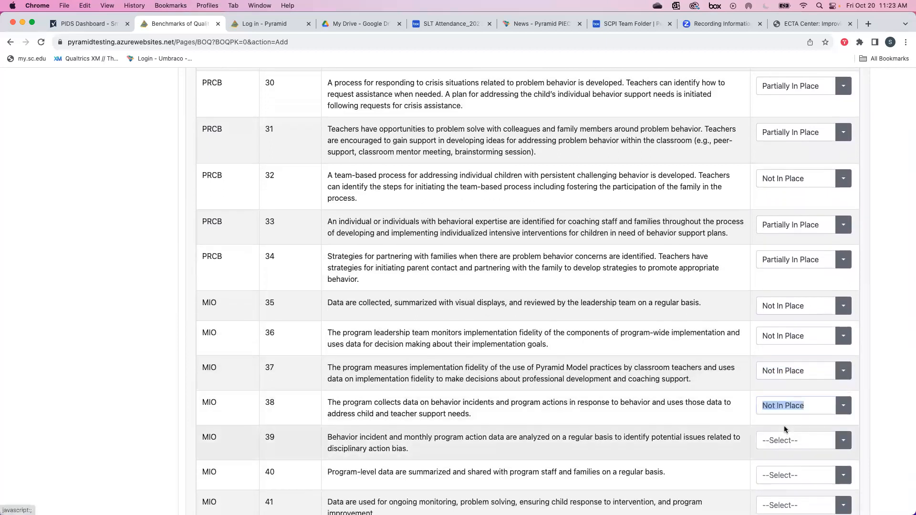
click(785, 435)
click(782, 458)
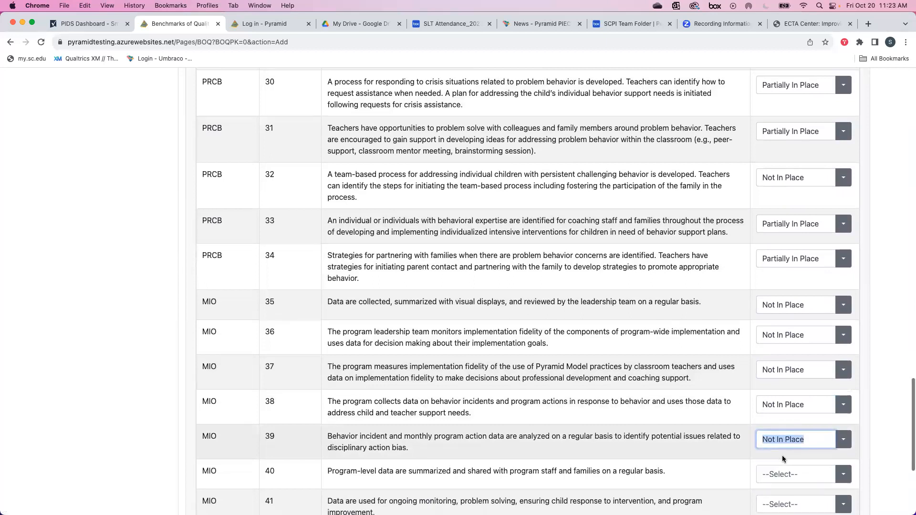
scroll(783, 459, down, 2)
click(787, 413)
click(785, 429)
click(787, 440)
click(785, 460)
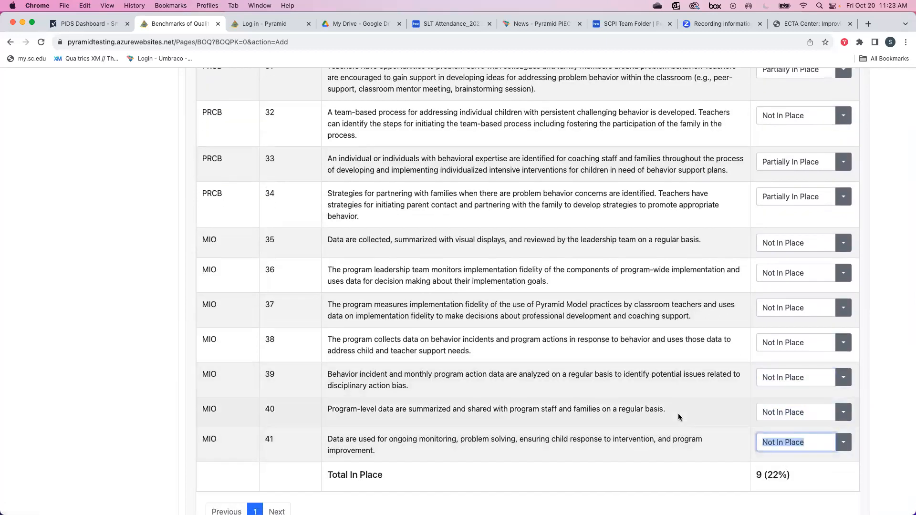
Save the BOQ form and confirm the 10/19/2023 School District 54 entry on the dashboard.
scroll(680, 417, down, 5)
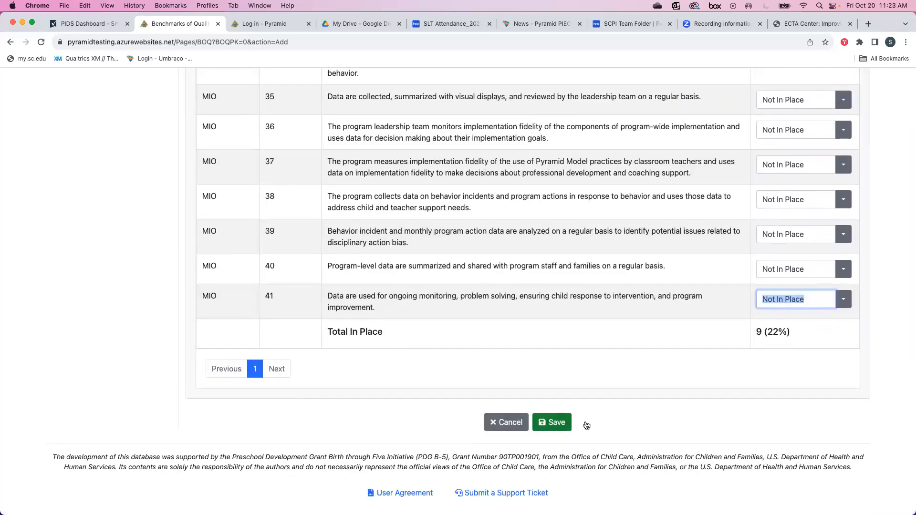
click(585, 423)
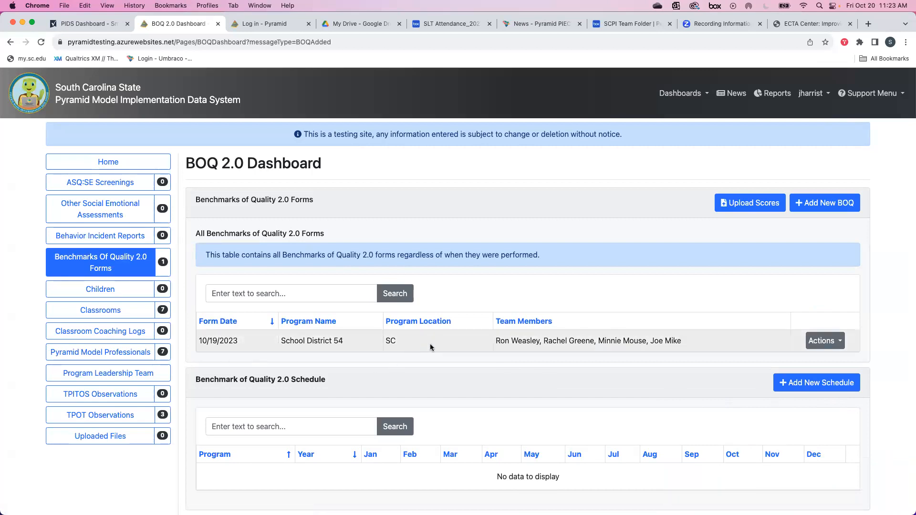
scroll(542, 341, down, 2)
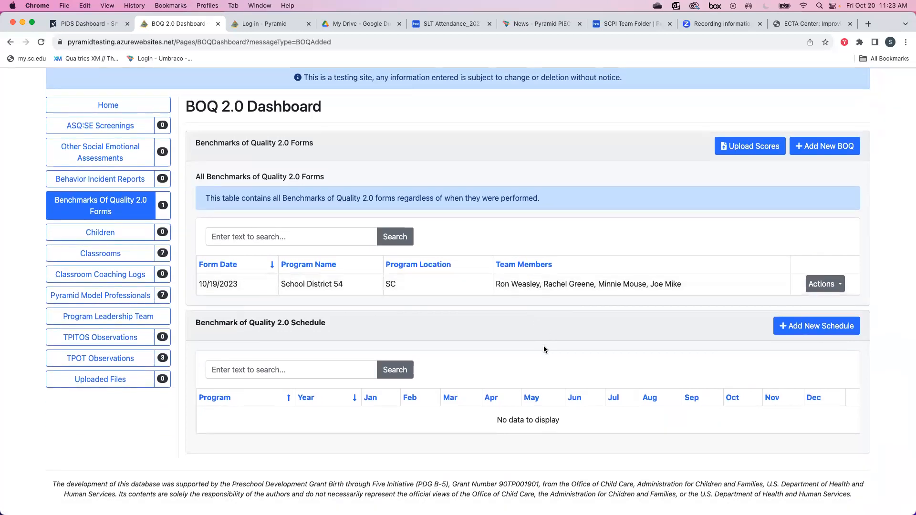
Add and save a 2024 BOQ 2.0 schedule for School District 54, with forms in March and October.
click(816, 326)
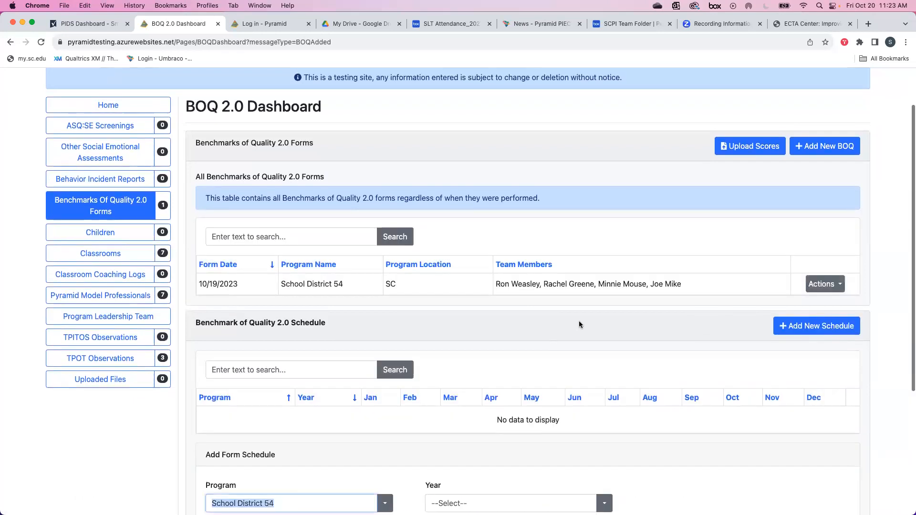
scroll(391, 297, down, 5)
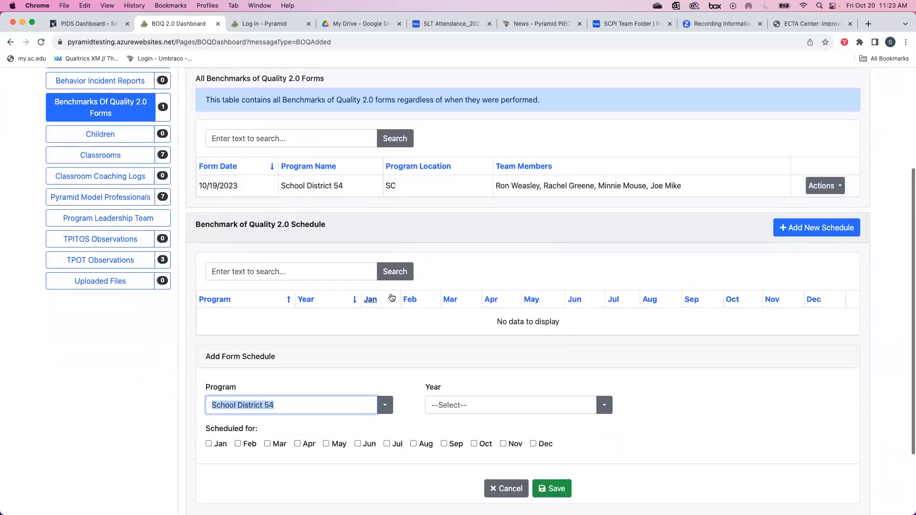
click(605, 315)
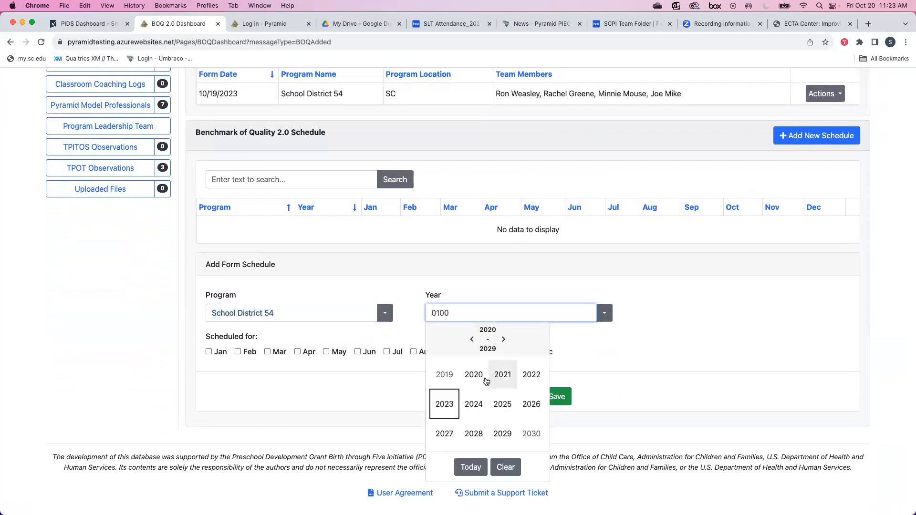
click(473, 404)
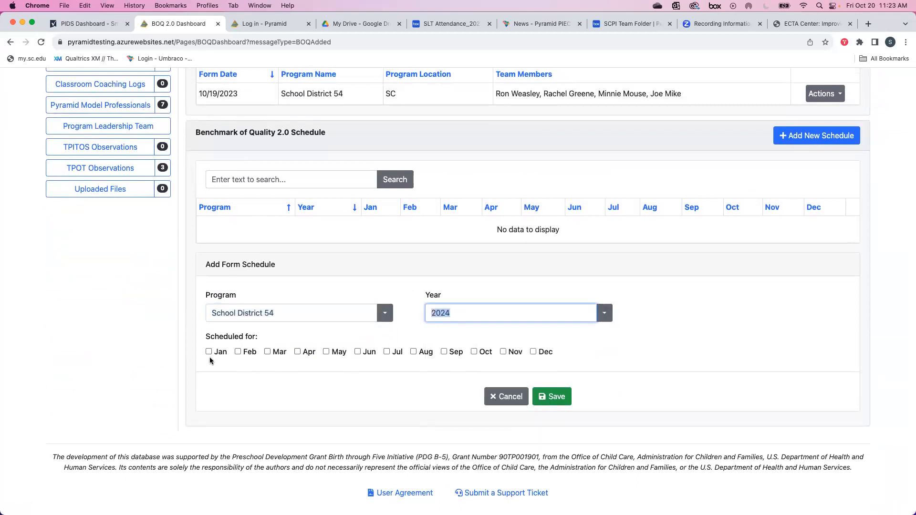
click(266, 352)
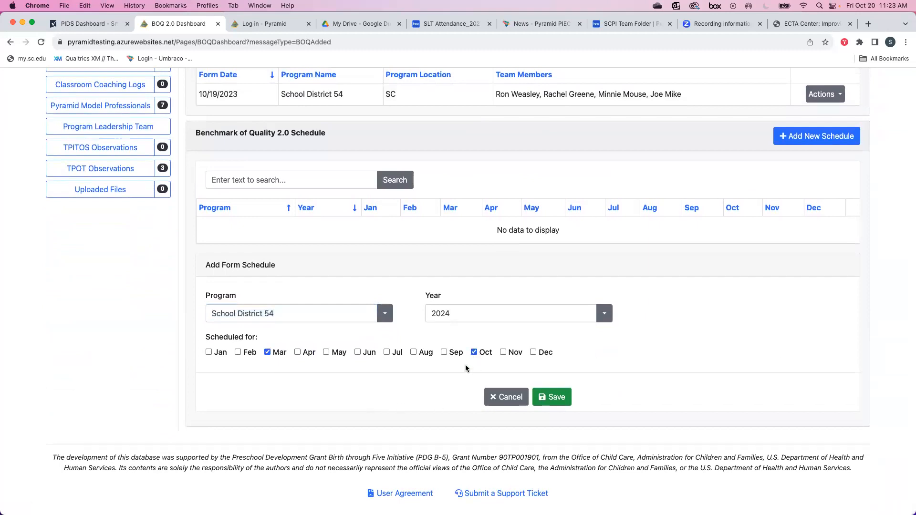
click(552, 397)
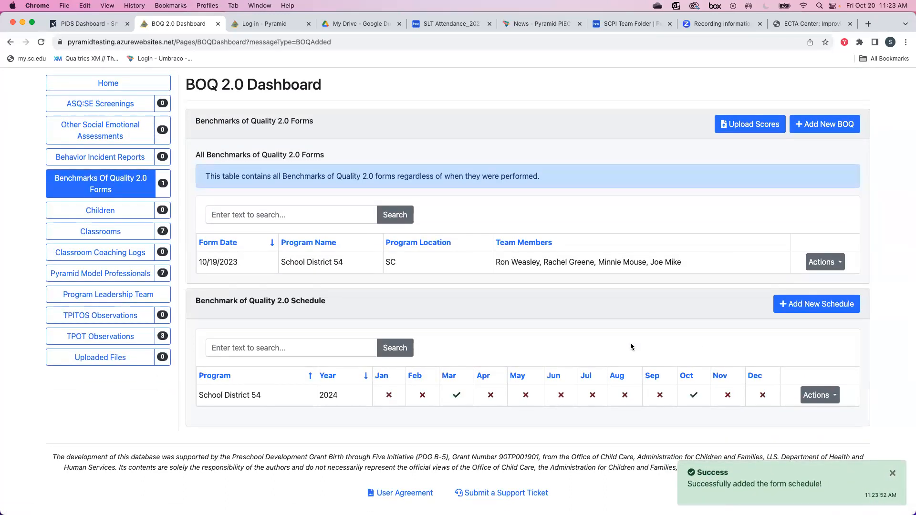
scroll(630, 346, up, 3)
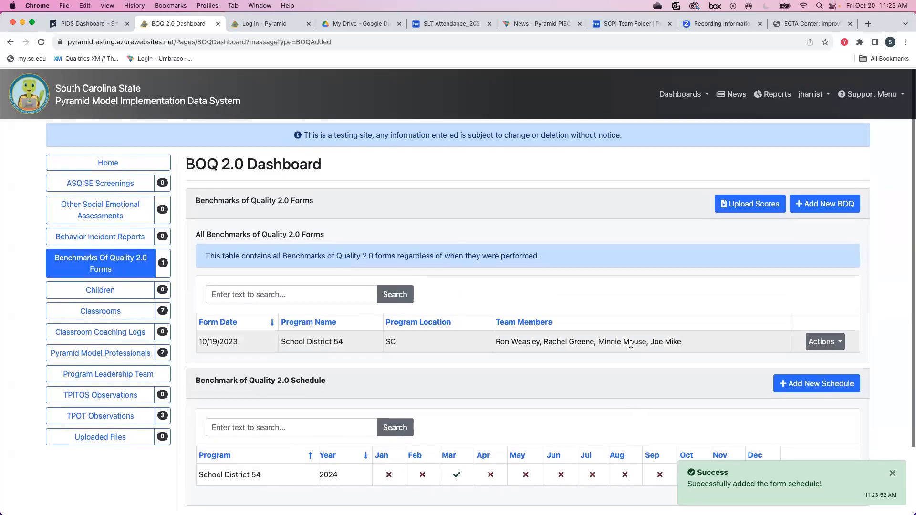
scroll(630, 346, down, 3)
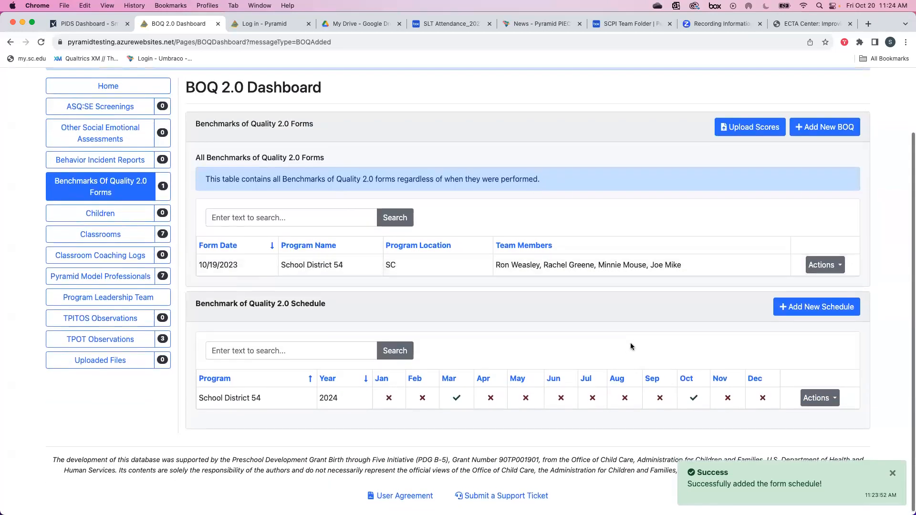
scroll(631, 344, up, 3)
scroll(631, 346, up, 1)
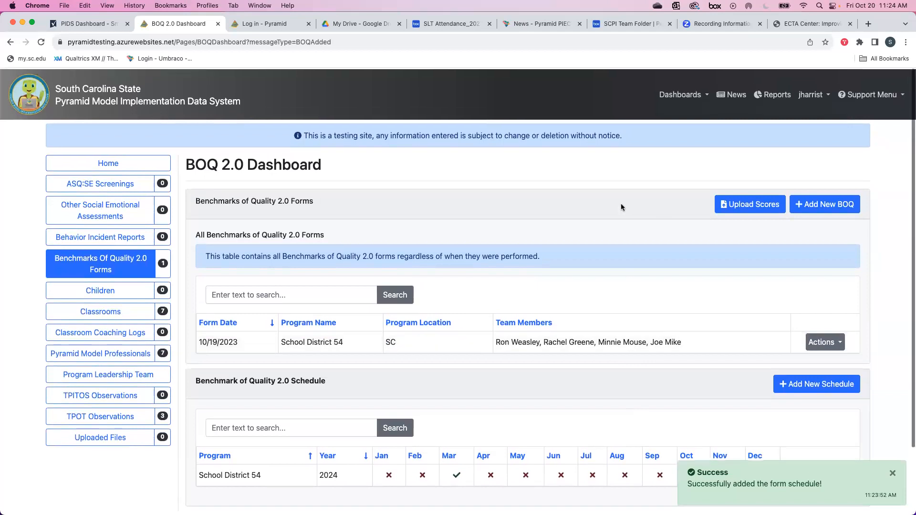